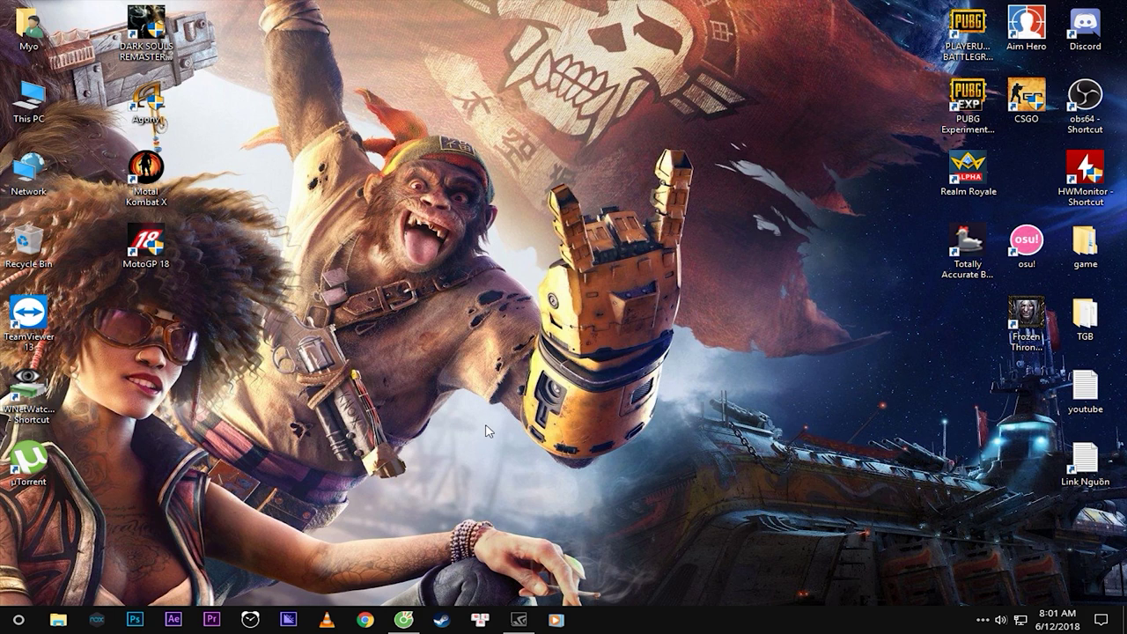
Download the Uplay installer for PC from the Uplay page in Cốc Cốc.
click(402, 620)
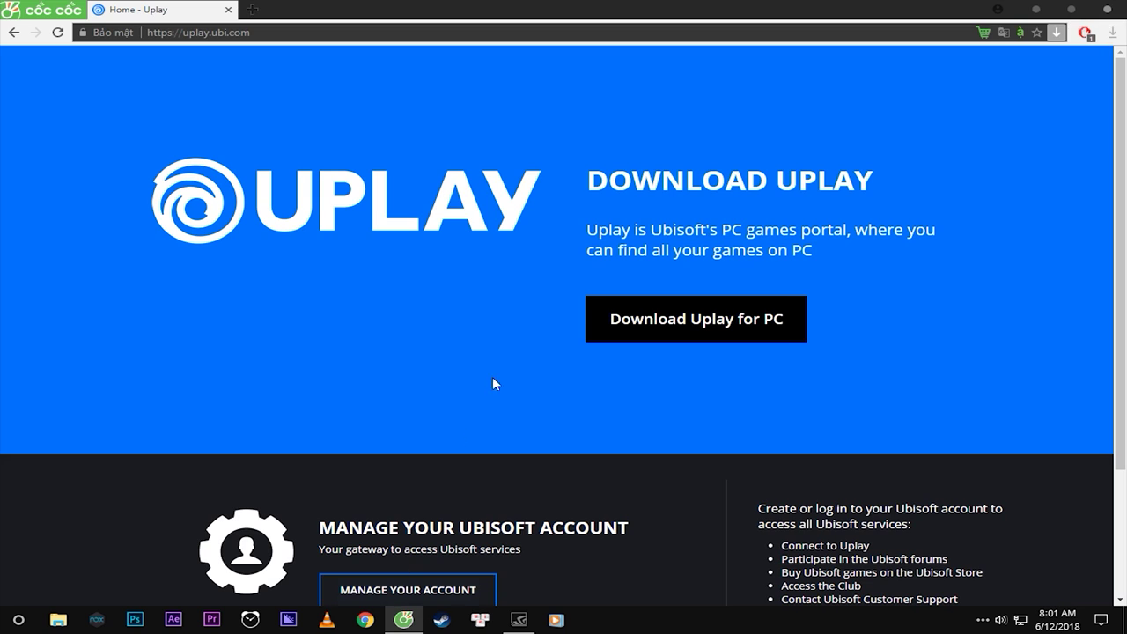
scroll(533, 291, down, 2)
scroll(590, 271, up, 2)
click(244, 26)
scroll(428, 208, down, 1)
scroll(428, 209, up, 1)
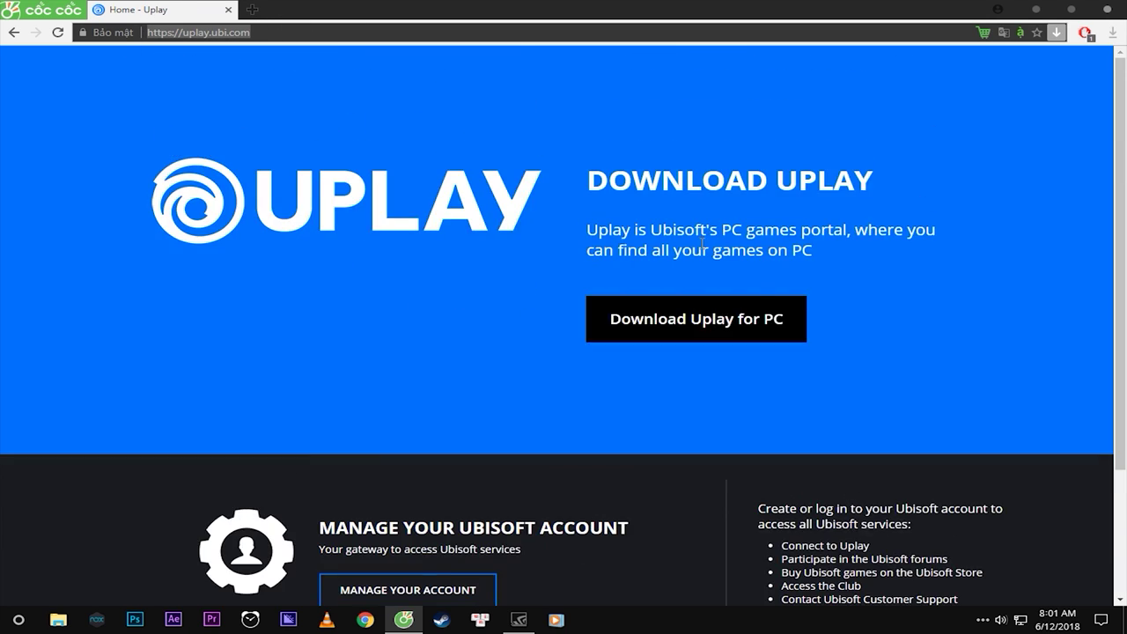
click(725, 327)
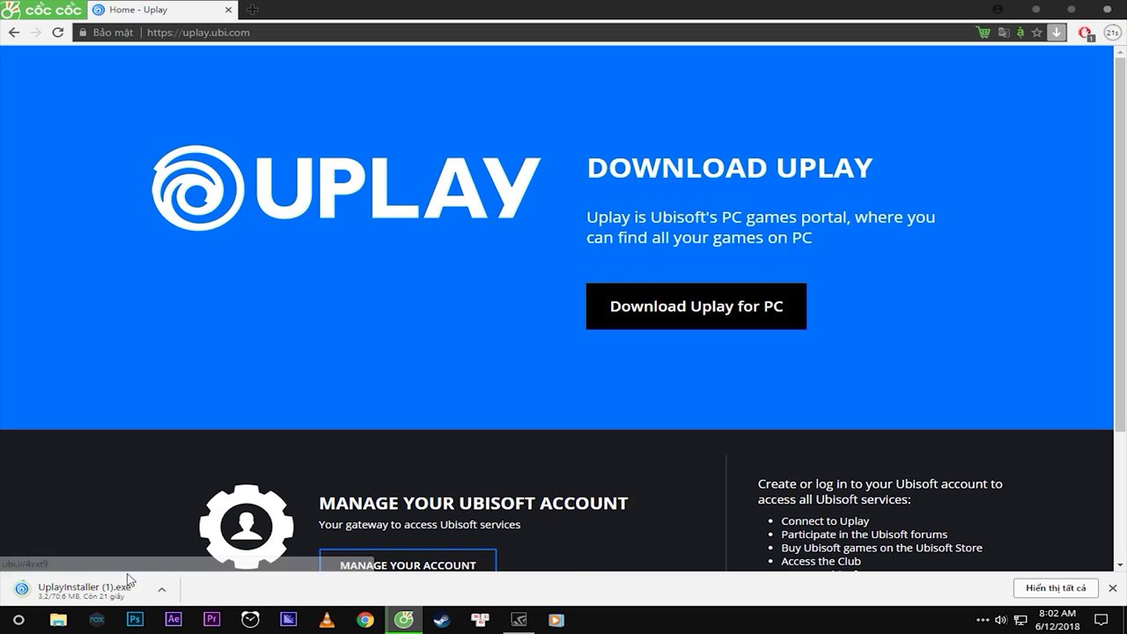
Minimise the browser, refresh the desktop and switch to the next desktop wallpaper.
click(1037, 10)
right_click(475, 176)
click(528, 223)
right_click(444, 180)
click(501, 229)
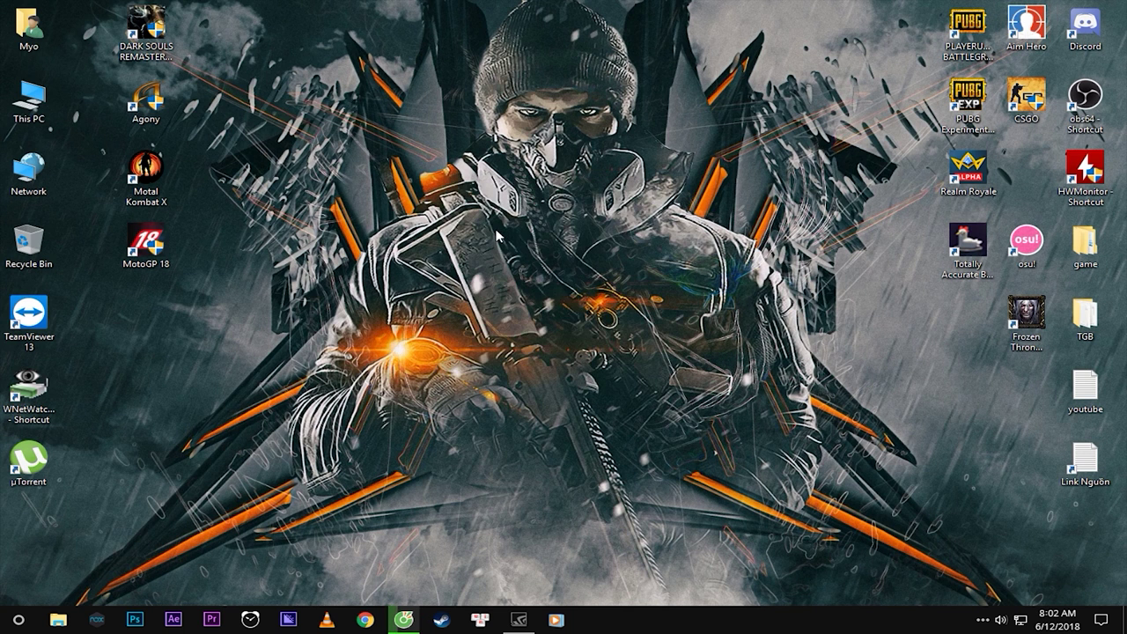
right_click(509, 156)
click(576, 294)
Refresh the desktop repeatedly from its right-click menu.
right_click(17, 233)
click(264, 205)
right_click(277, 203)
right_click(358, 211)
click(404, 254)
right_click(395, 214)
click(428, 255)
right_click(398, 212)
click(435, 255)
right_click(420, 214)
click(452, 255)
right_click(546, 210)
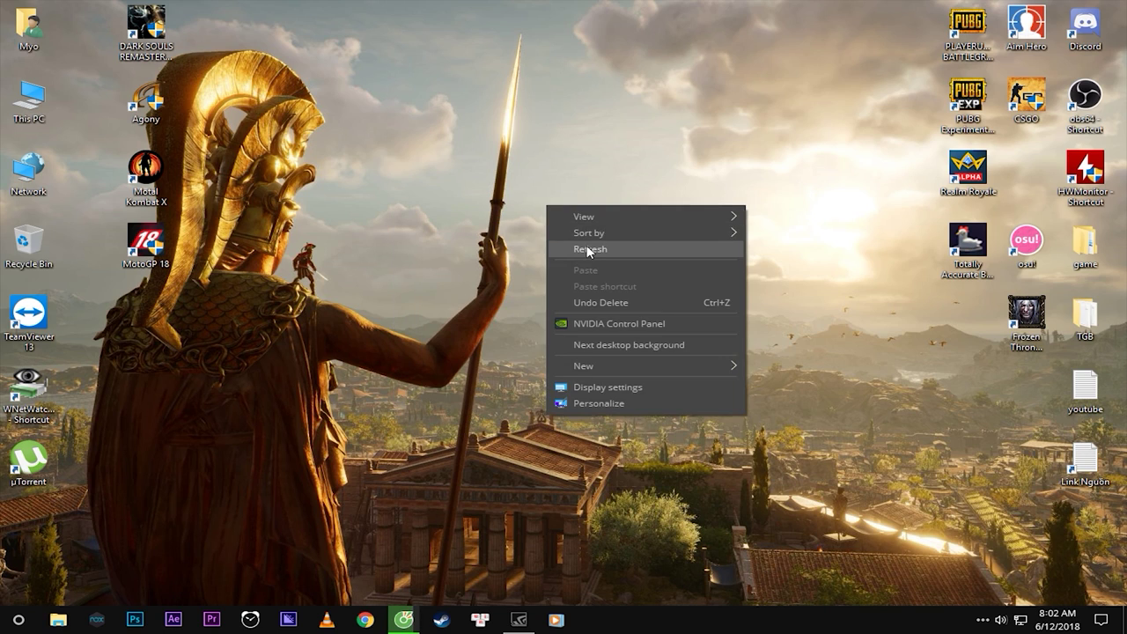
click(597, 249)
right_click(564, 200)
click(615, 245)
right_click(586, 215)
click(577, 215)
right_click(577, 216)
click(614, 255)
right_click(586, 214)
click(619, 254)
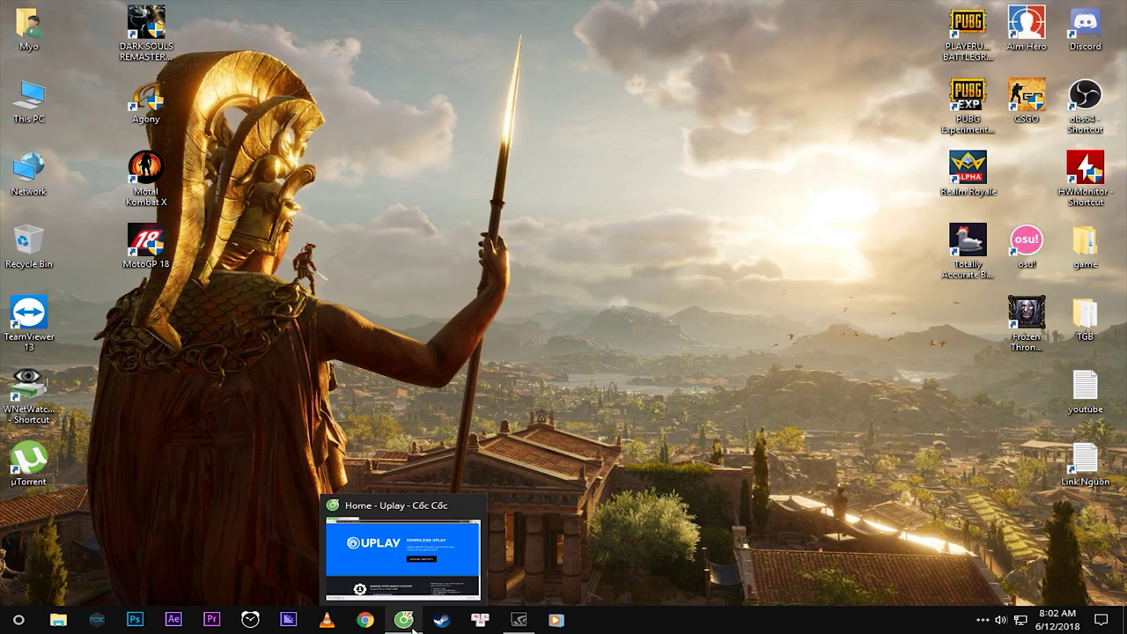
Run the downloaded Uplay installer, choose English and accept the licence agreement.
click(412, 625)
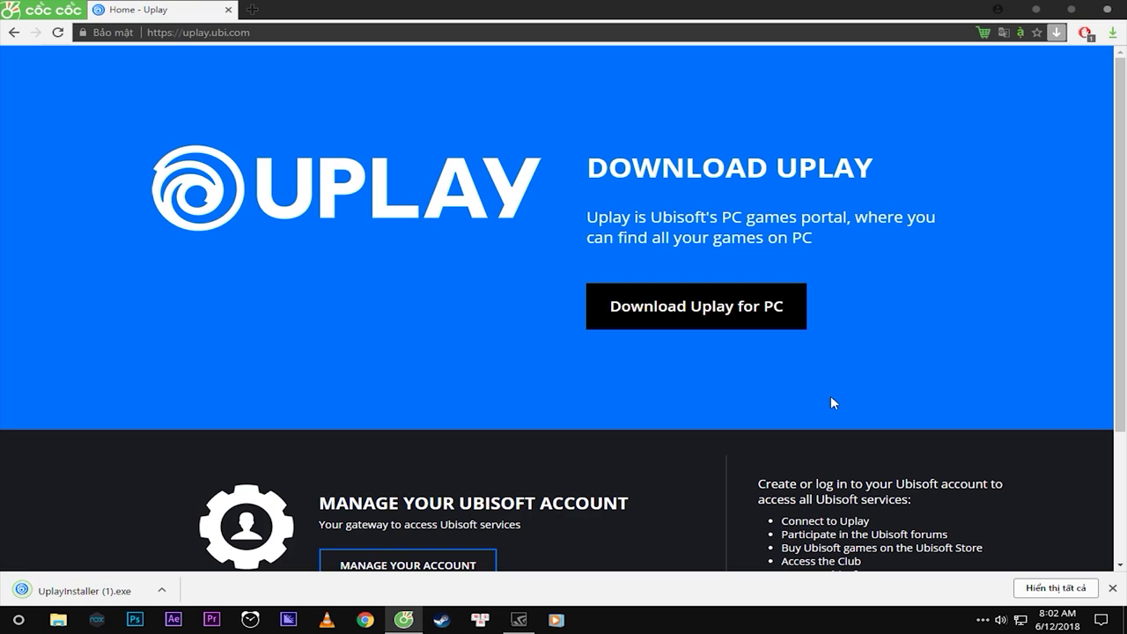
click(88, 592)
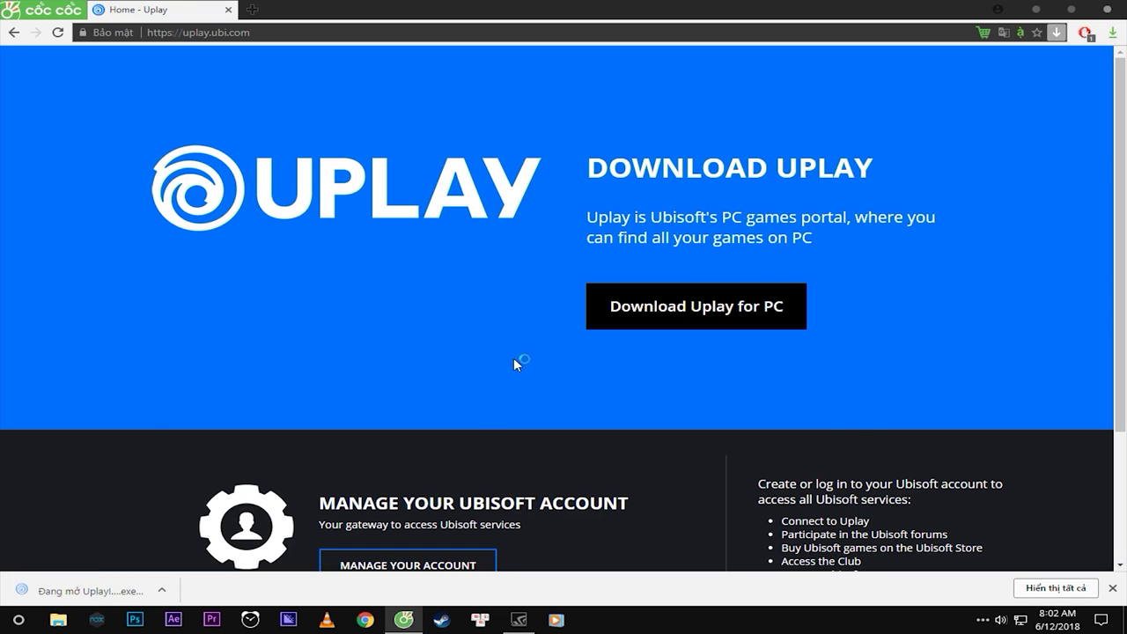
click(628, 315)
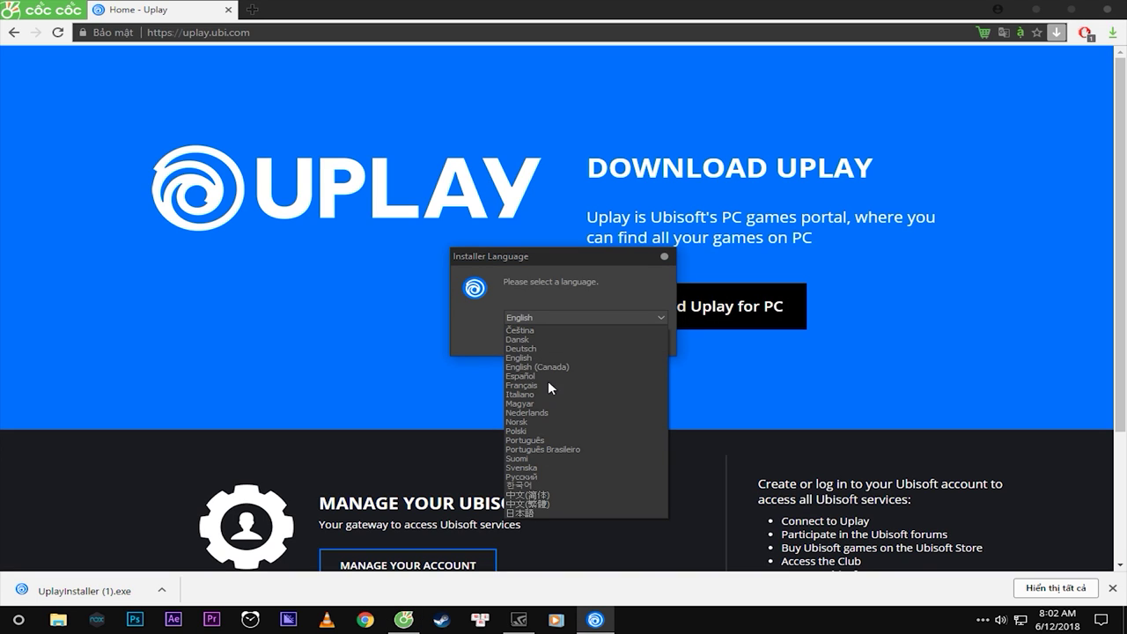
click(535, 358)
click(568, 341)
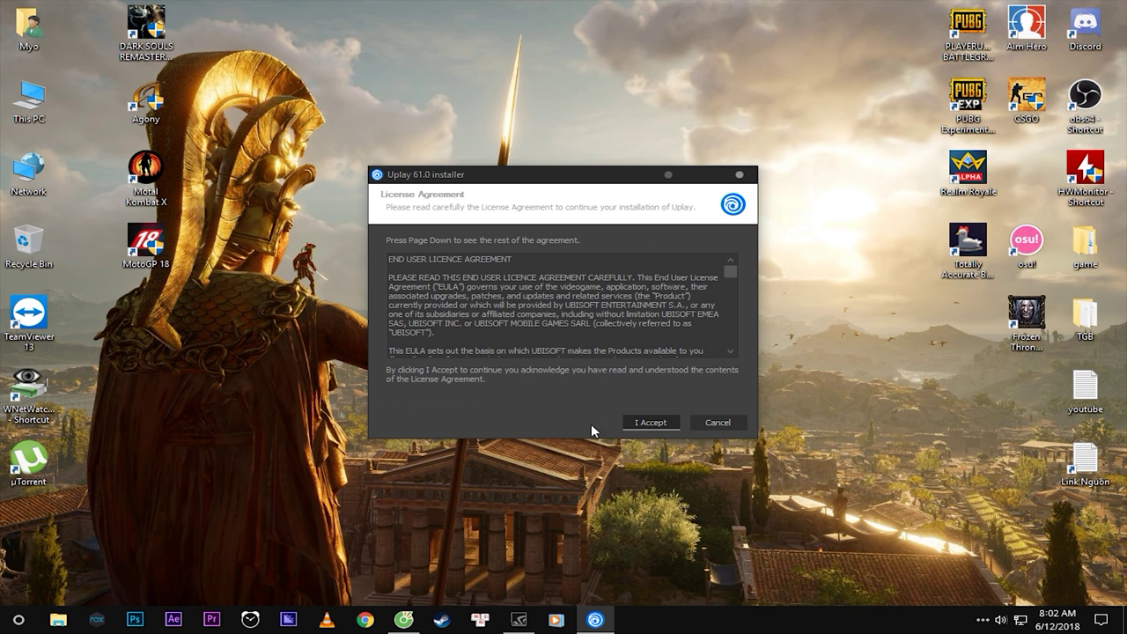
click(651, 423)
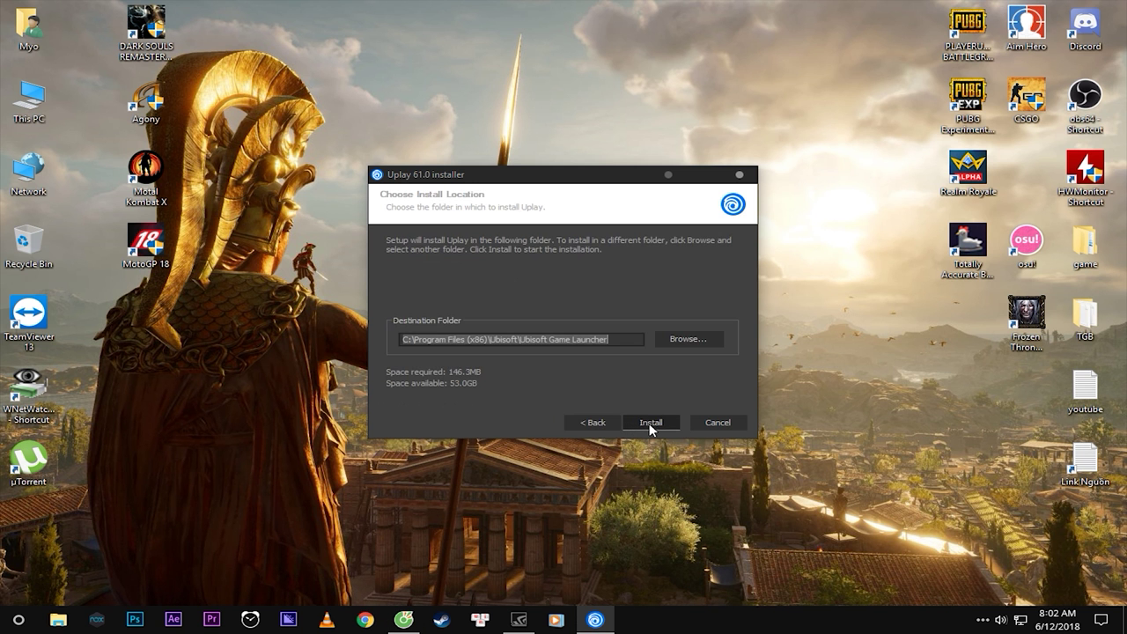
Change the install location to the Games folder on drive D.
click(688, 342)
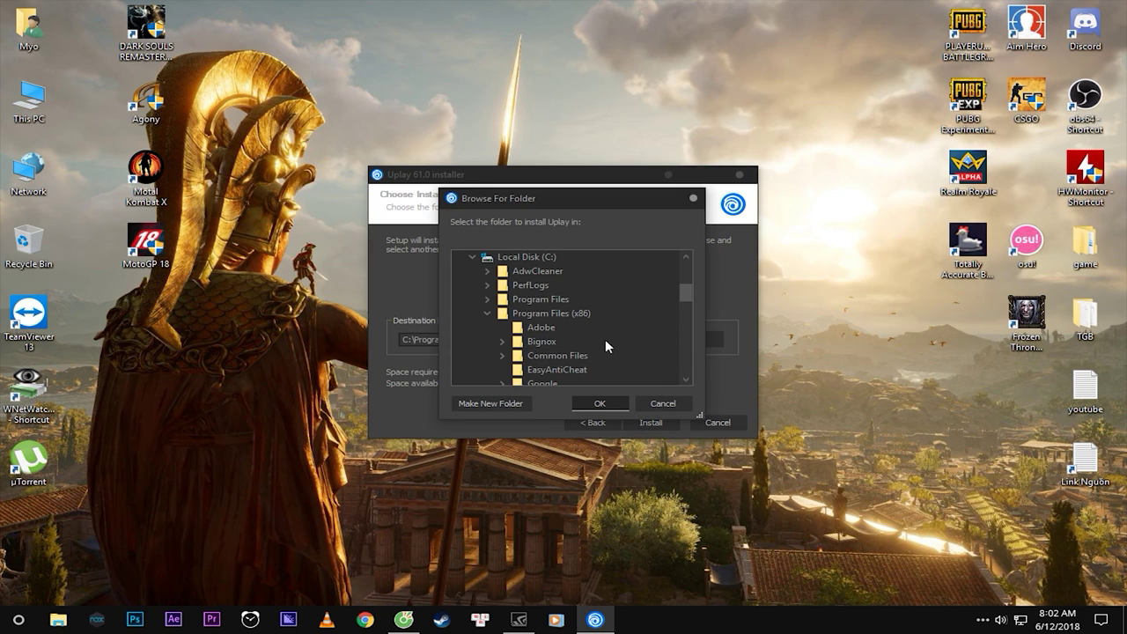
drag(578, 202, 468, 177)
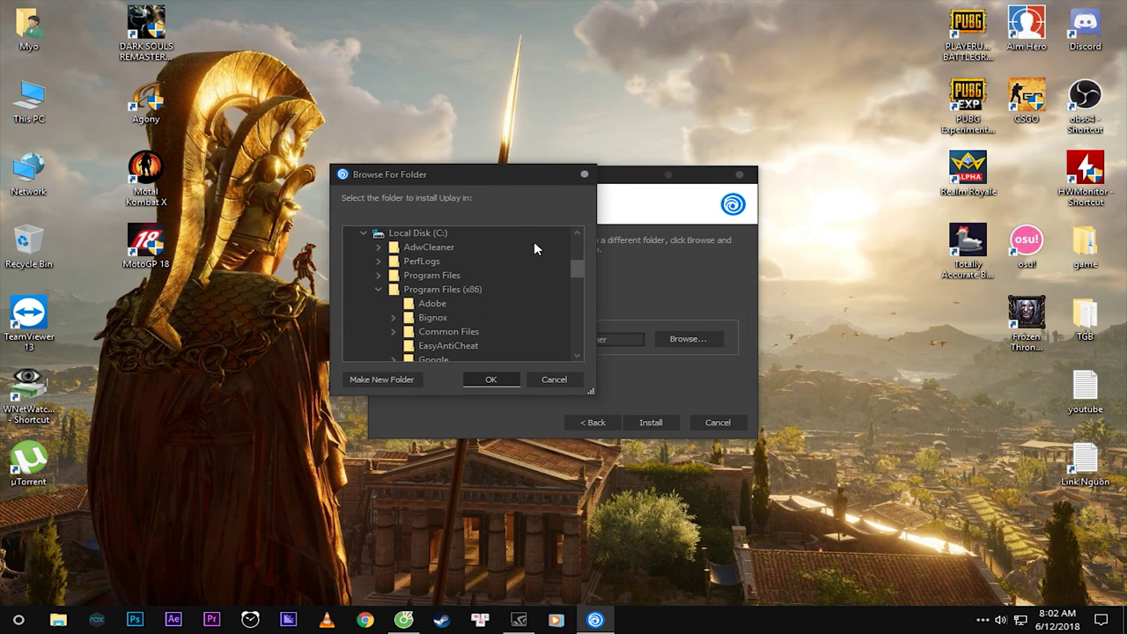
drag(577, 269, 526, 335)
click(511, 338)
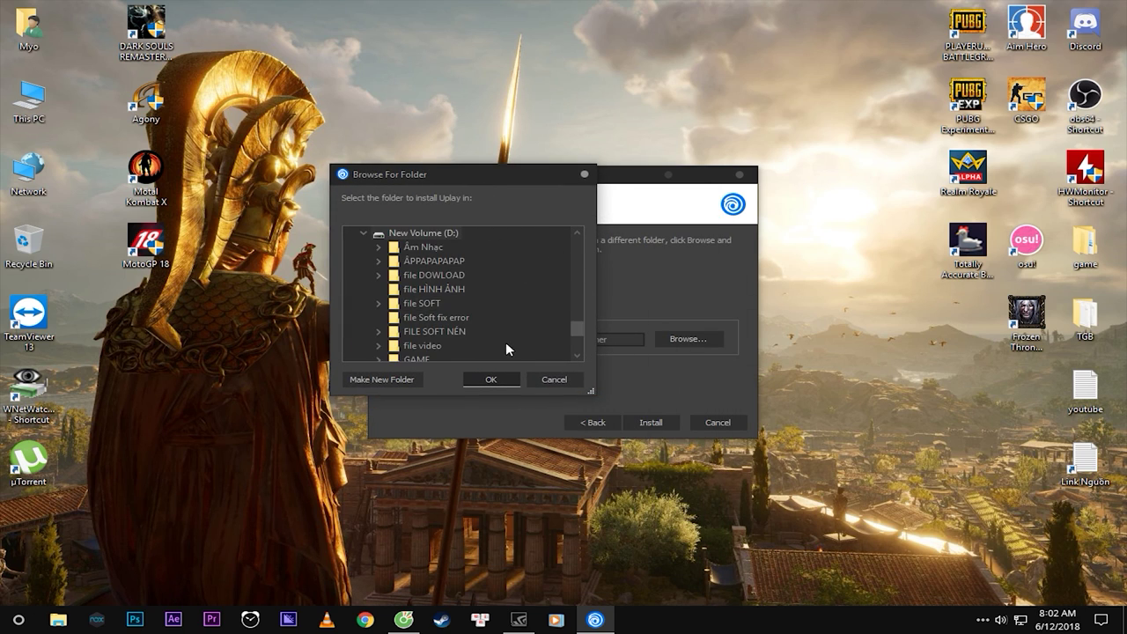
click(419, 359)
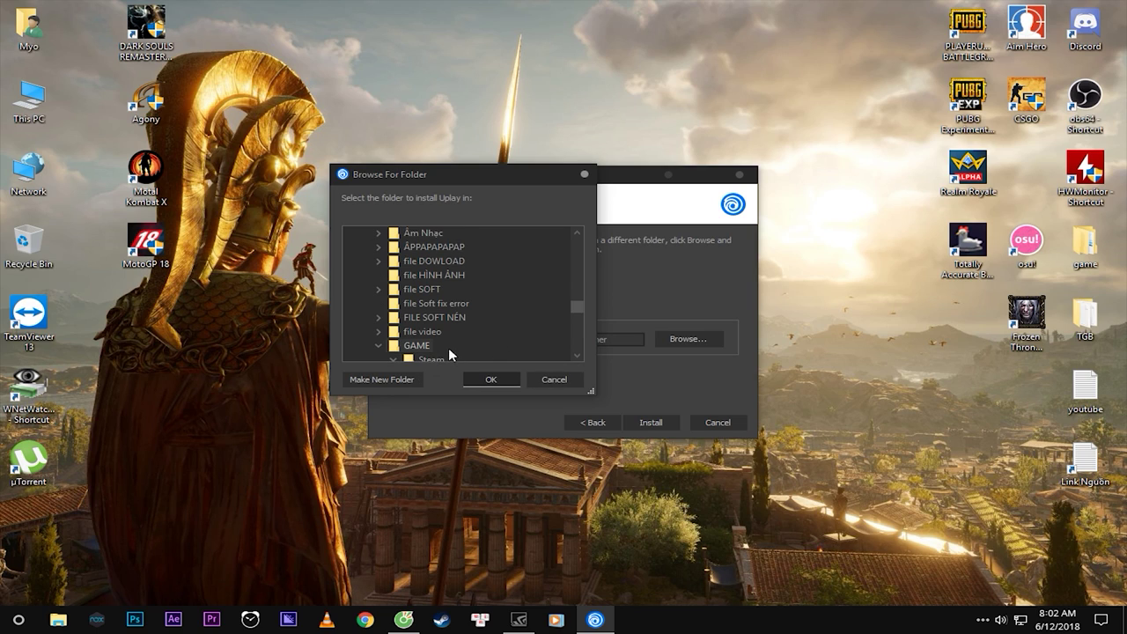
click(448, 347)
scroll(479, 343, up, 1)
click(386, 308)
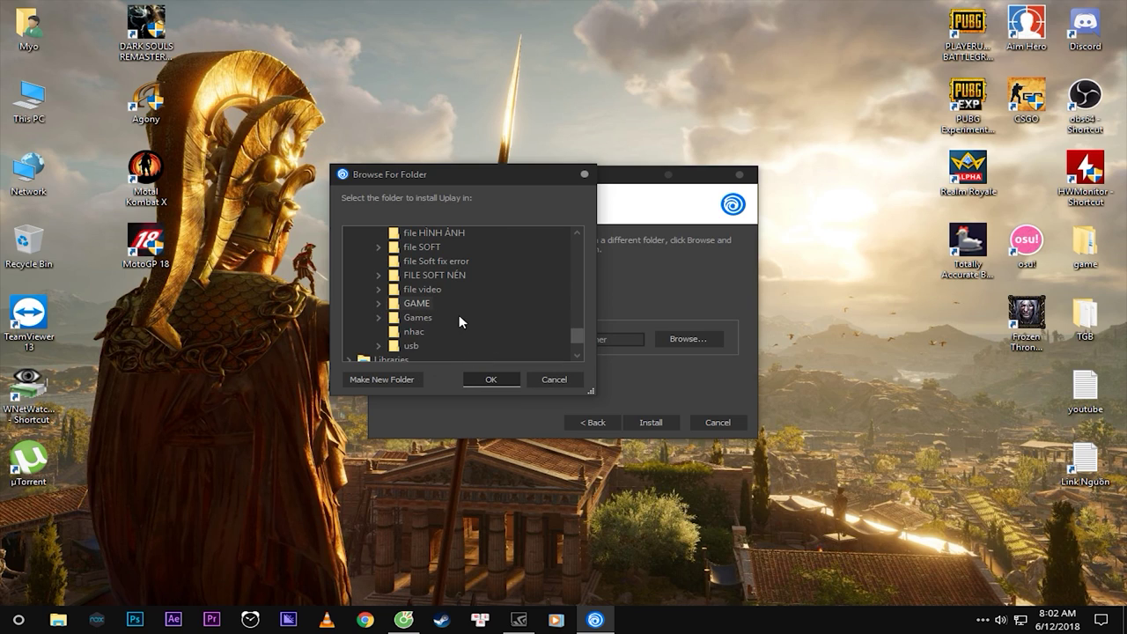
click(420, 324)
click(490, 379)
Install Uplay to D:\Games\Ubisoft Game Launcher and advance to the completion page.
drag(538, 340, 478, 339)
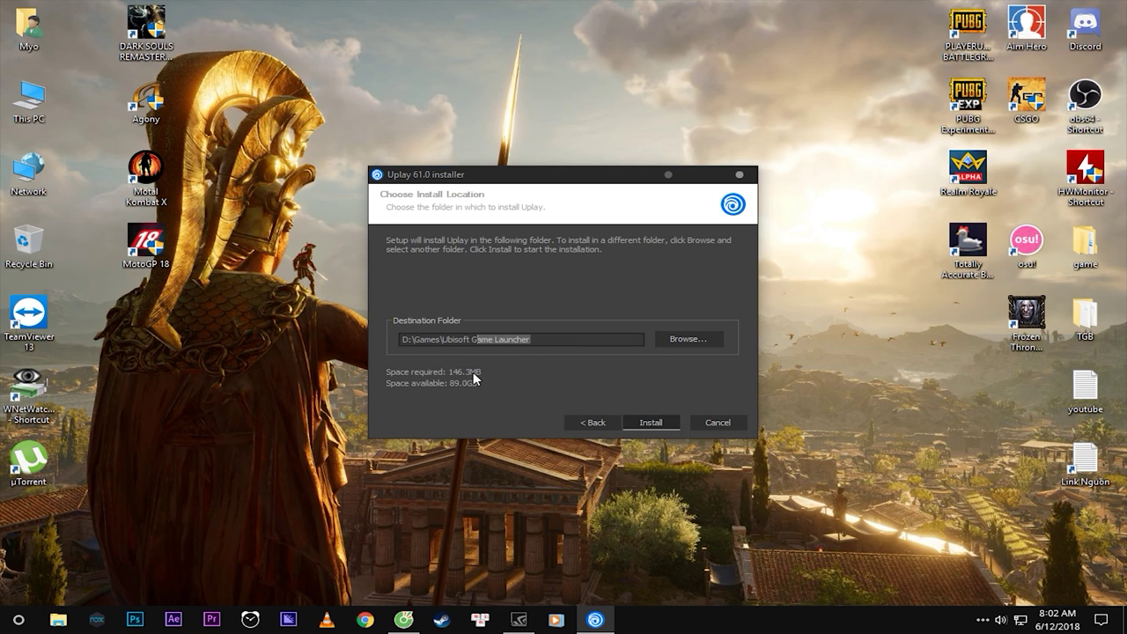
click(658, 425)
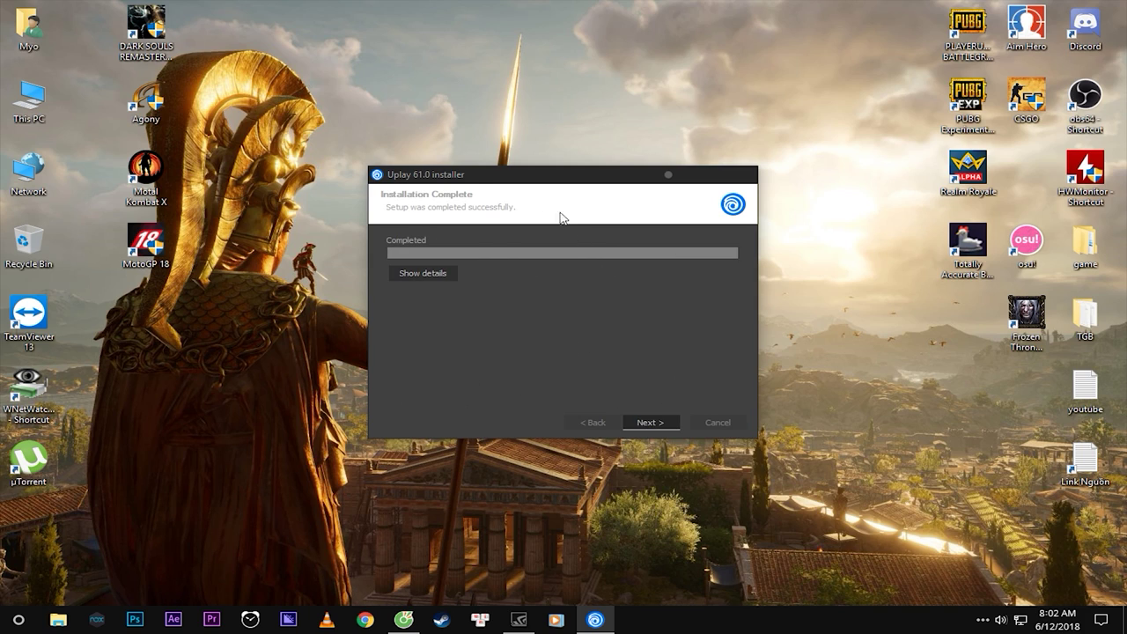
drag(526, 178, 671, 241)
click(795, 486)
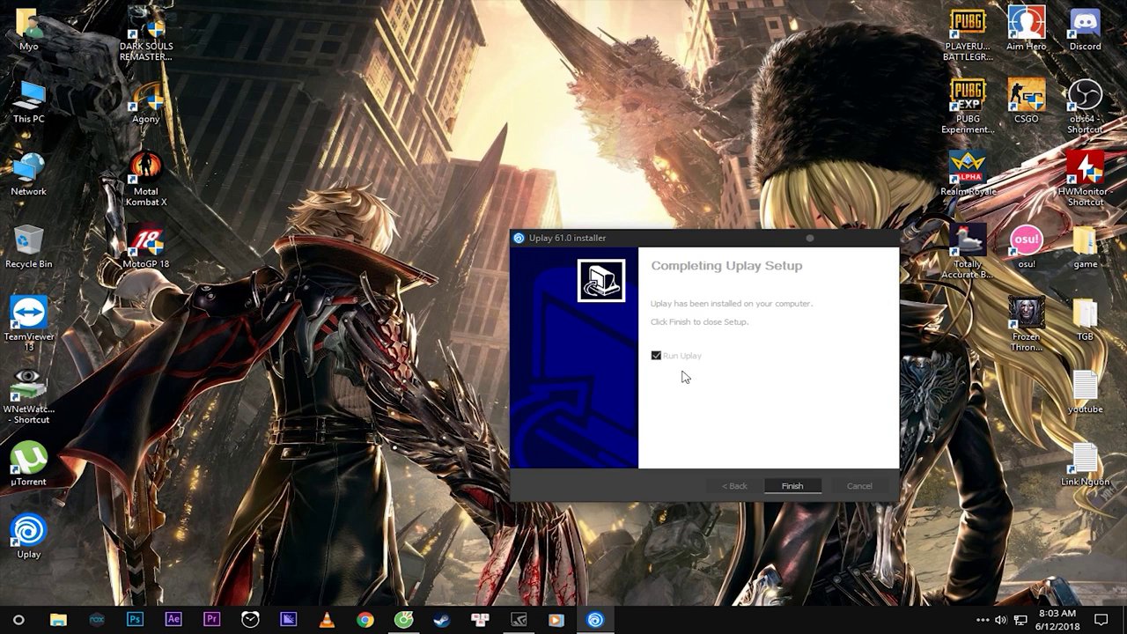
Finish setup to launch Uplay, then enter a placeholder email and a password in the login window.
click(792, 487)
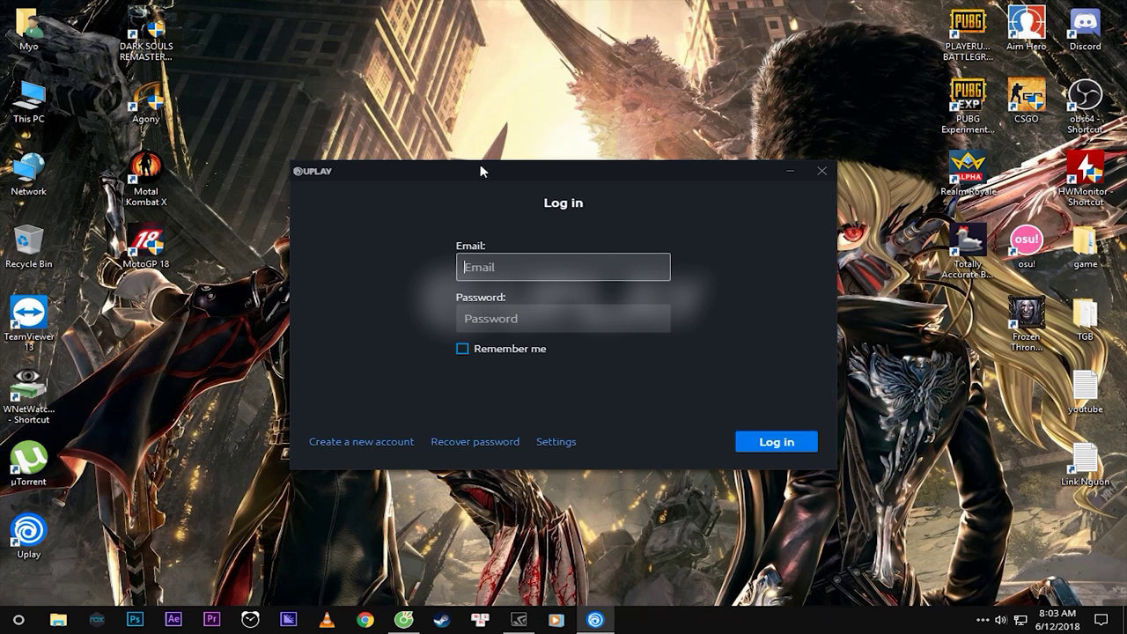
drag(573, 176, 525, 89)
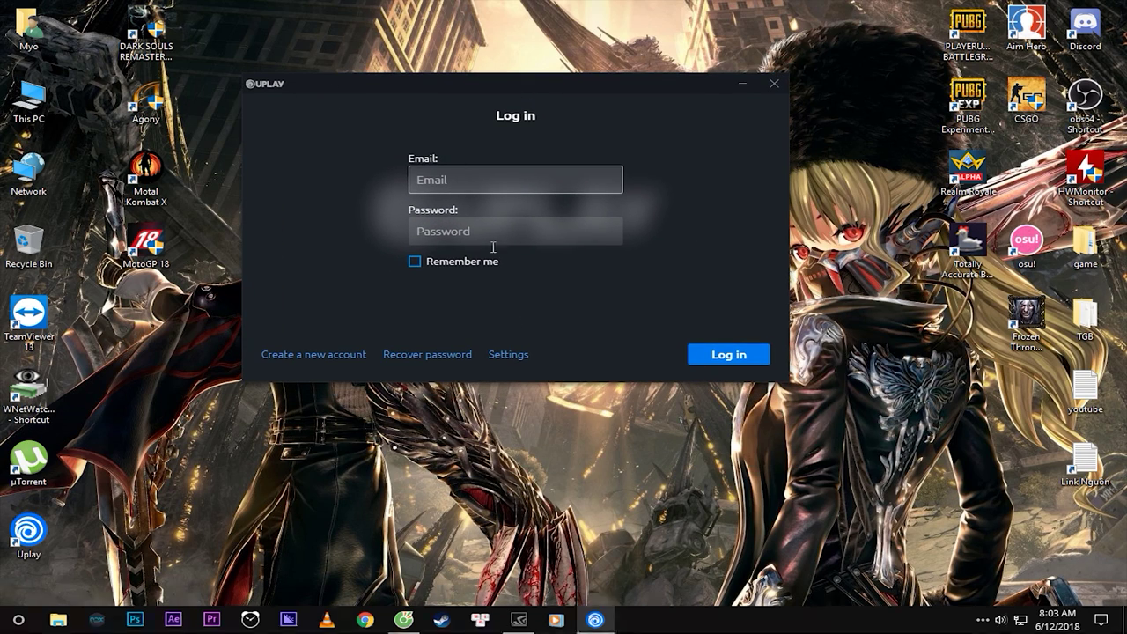
drag(495, 78, 585, 130)
text(2312312)
key(Tab)
text(231231231)
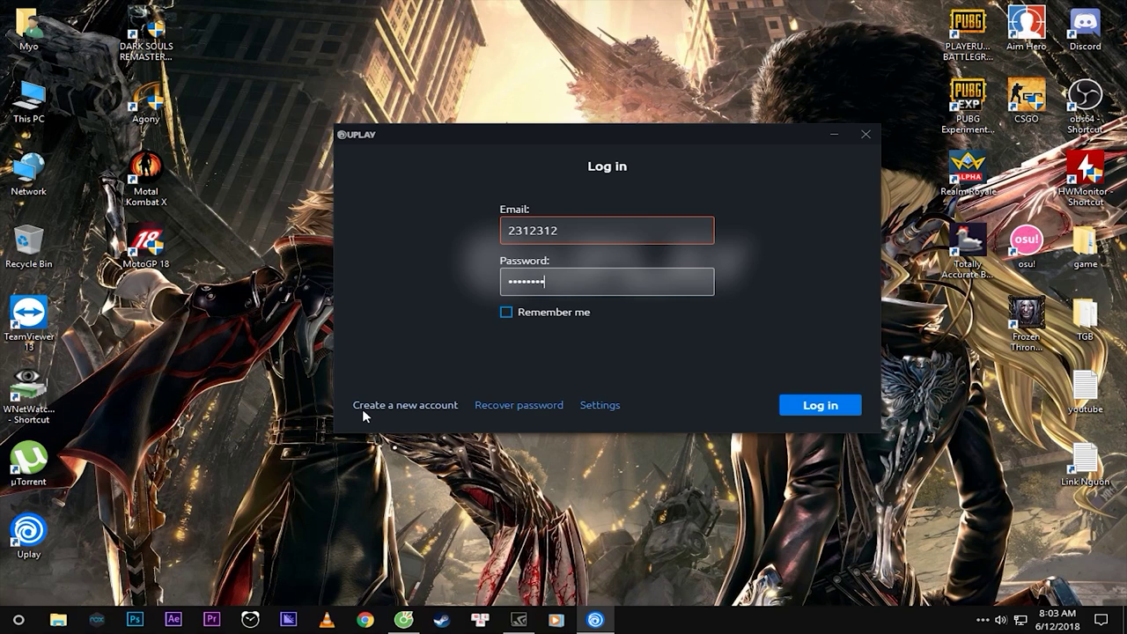
Switch to the Create account form and enter a username.
click(418, 407)
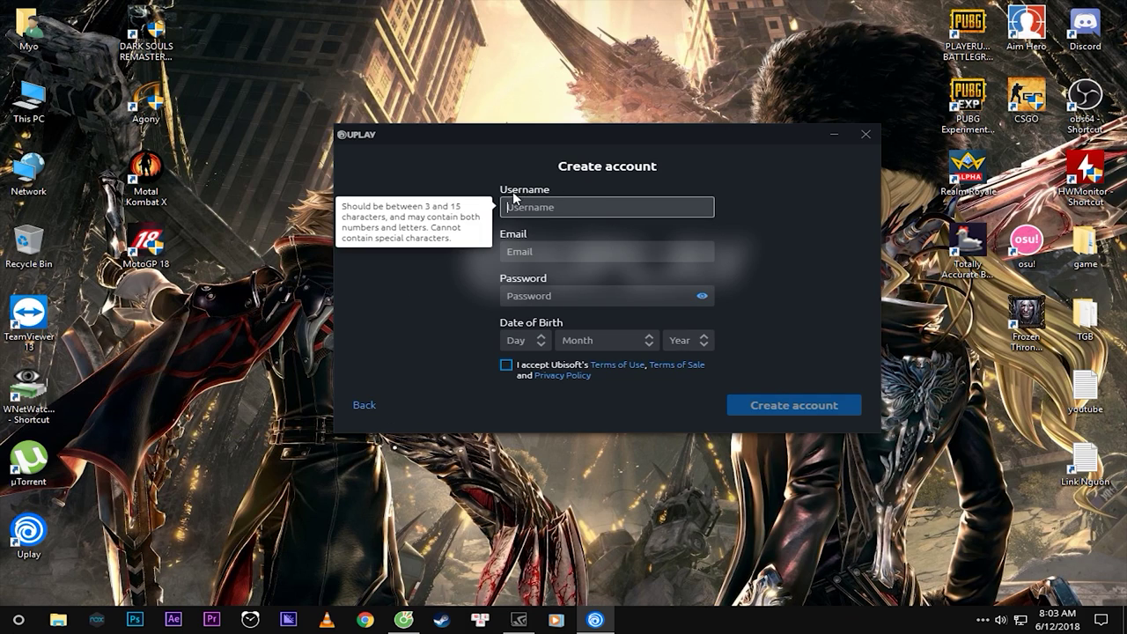
text(Myooooooooooooo)
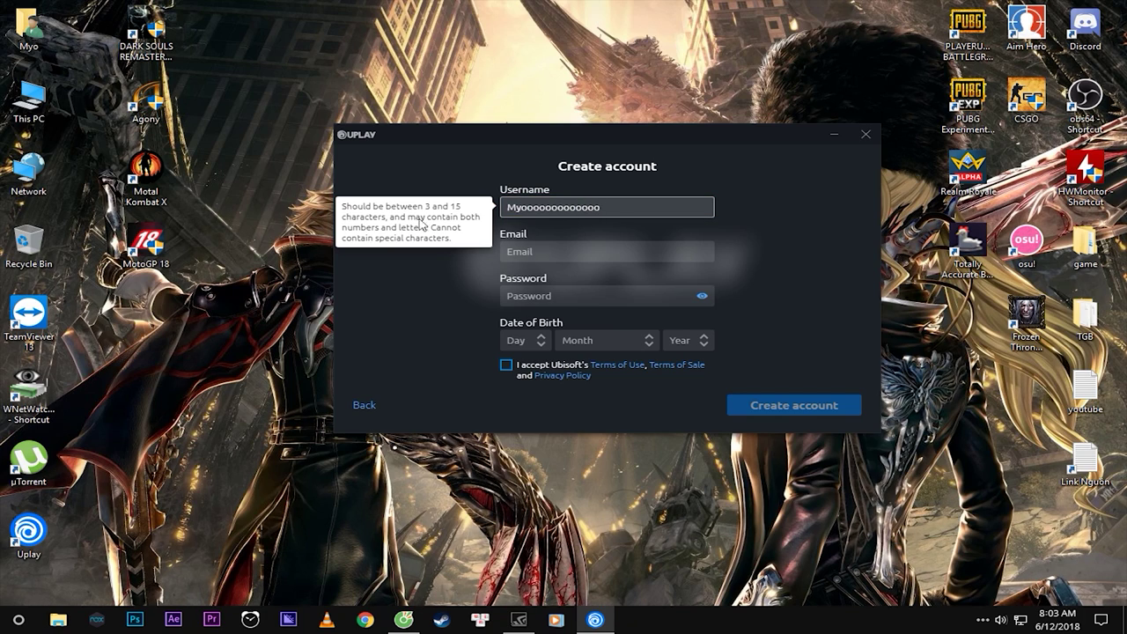
double_click(609, 208)
click(583, 257)
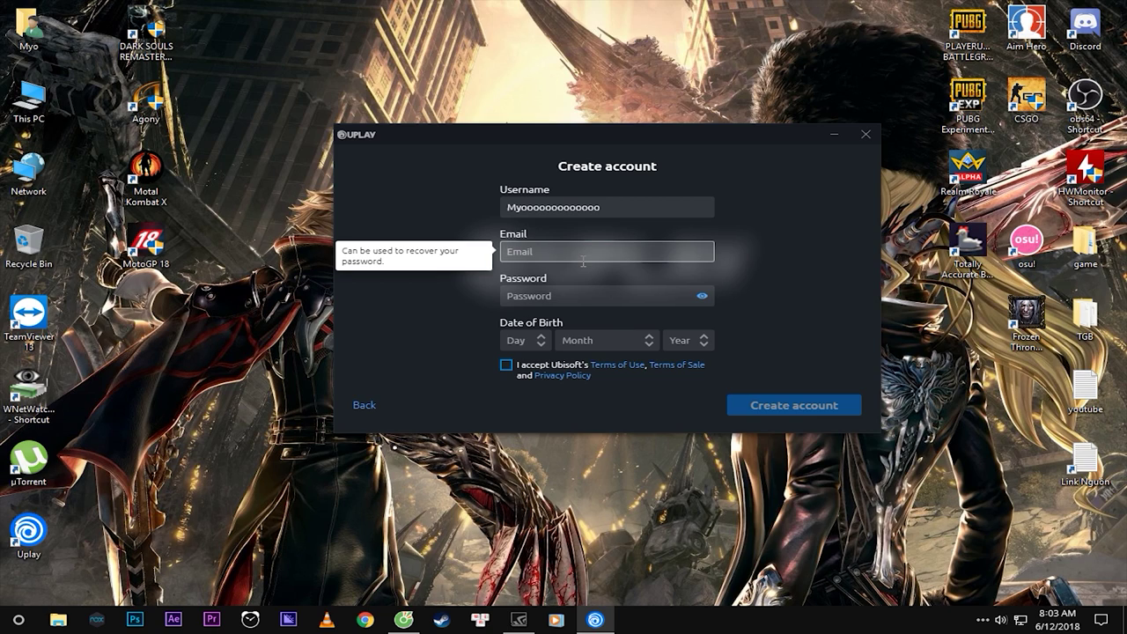
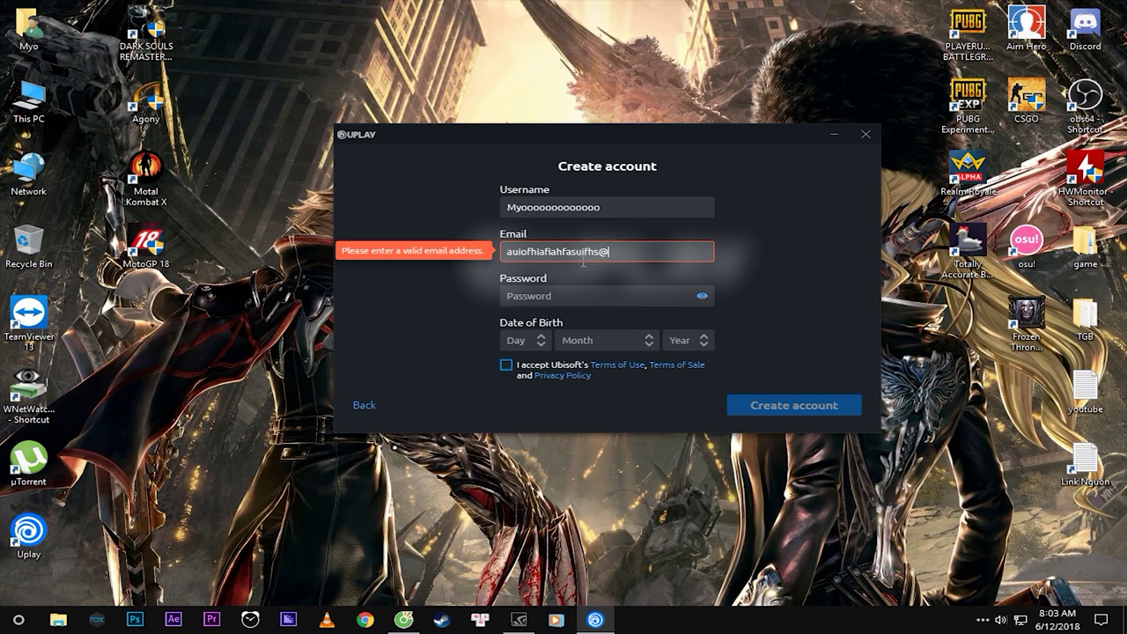
Enter a Gmail email address in the email field and review its text.
key(Tab)
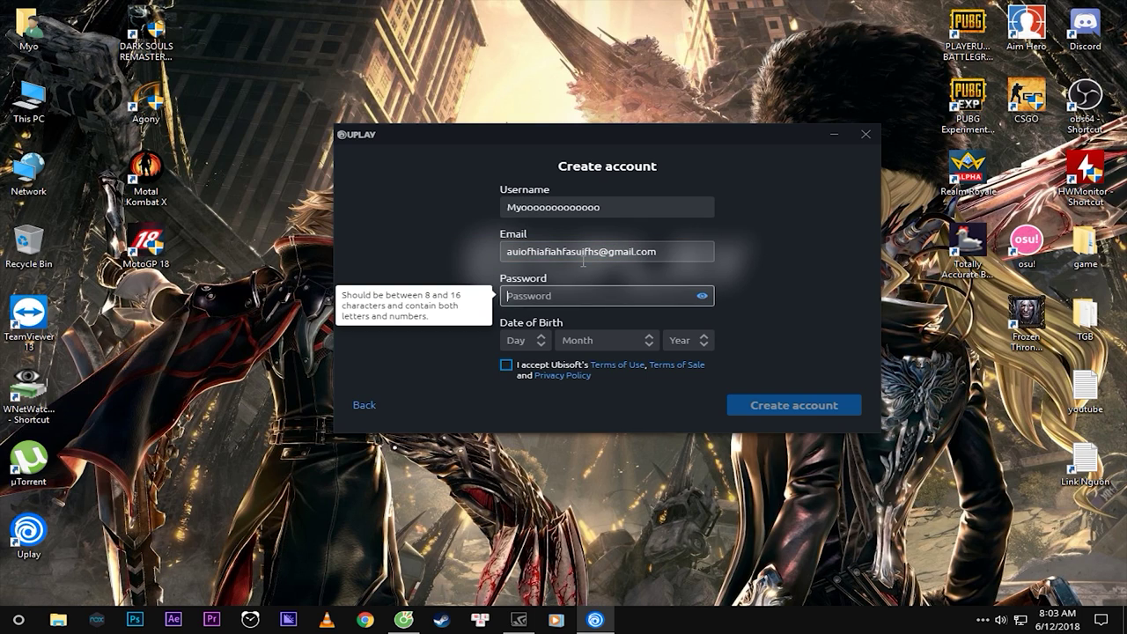
drag(507, 254, 592, 253)
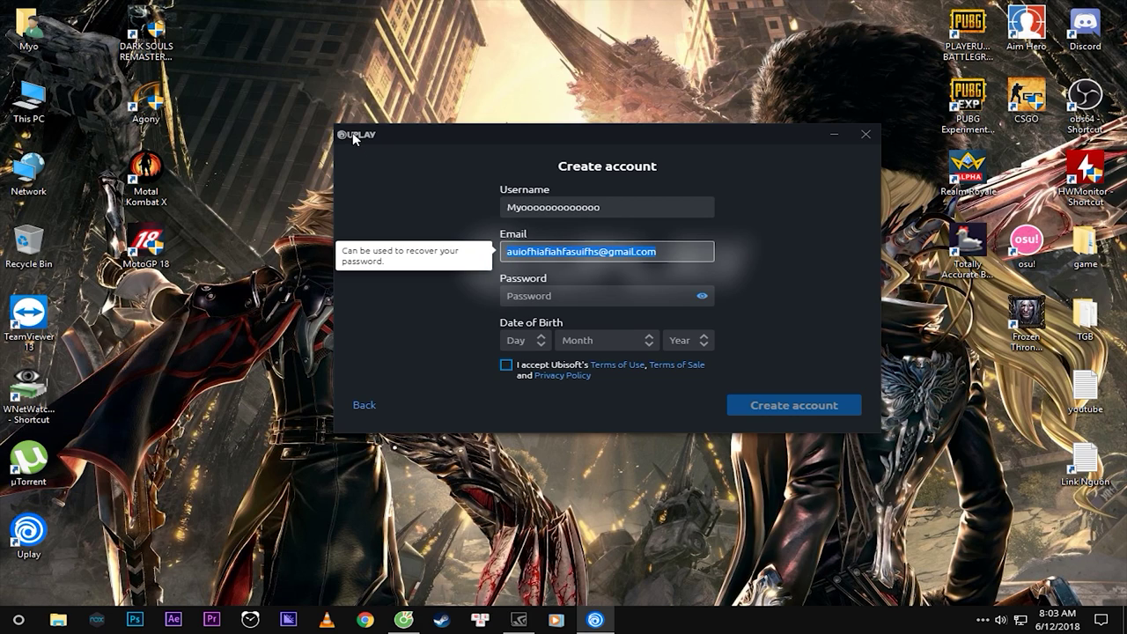
triple_click(506, 253)
click(508, 252)
drag(601, 250, 565, 251)
triple_click(597, 252)
click(600, 252)
drag(578, 252, 551, 251)
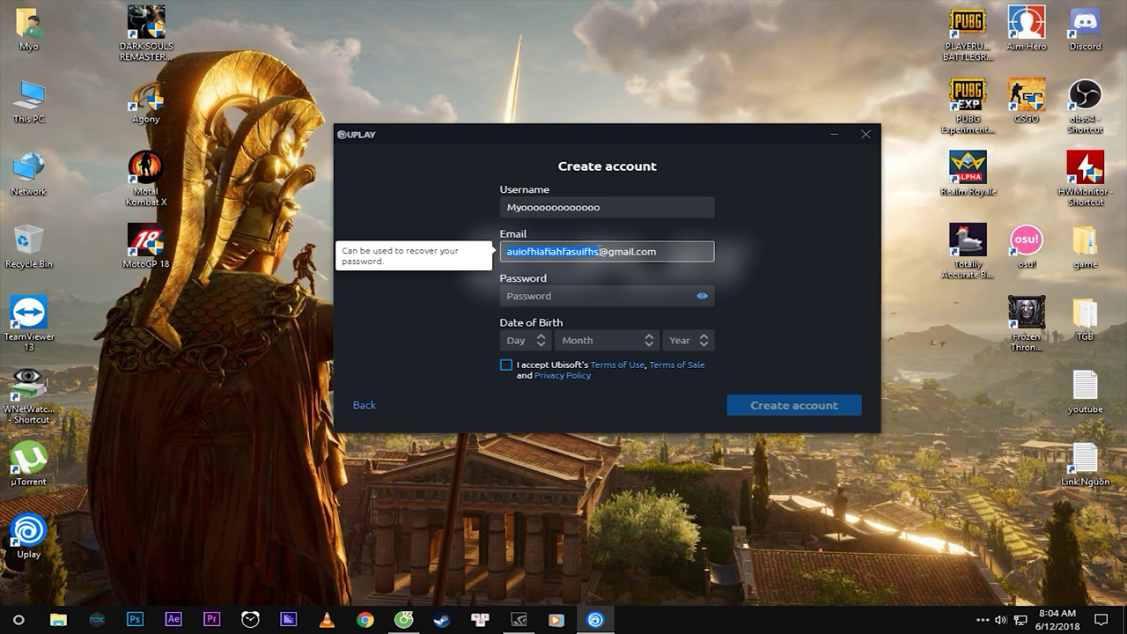
click(519, 296)
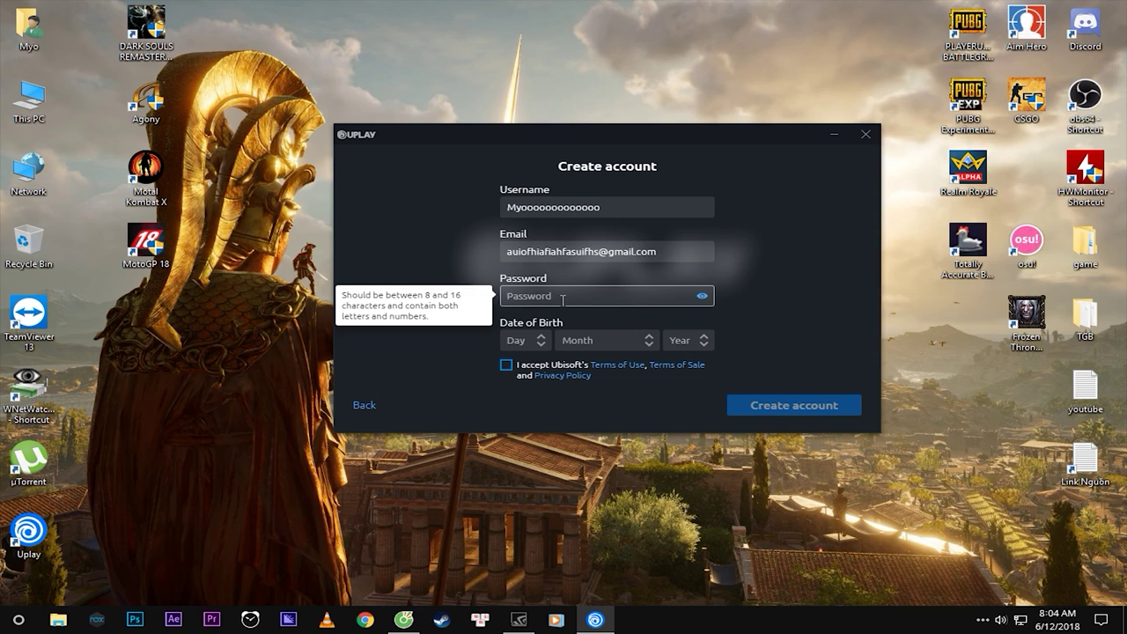
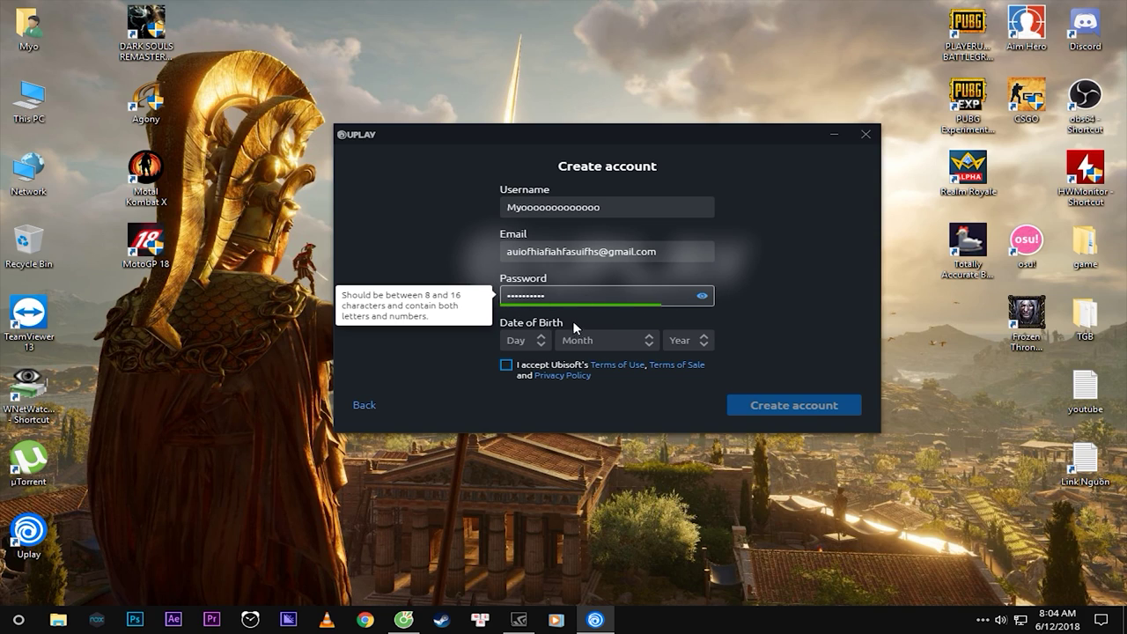
click(549, 335)
scroll(528, 282, down, 3)
click(519, 261)
click(616, 342)
scroll(598, 293, down, 1)
scroll(599, 293, down, 2)
click(602, 253)
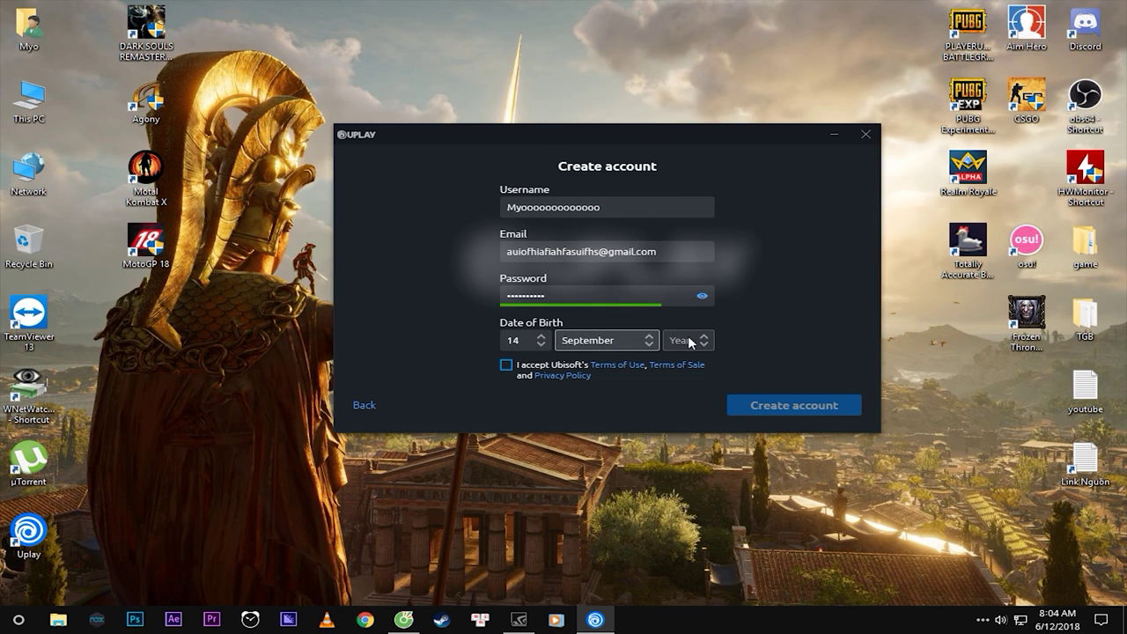
click(706, 344)
scroll(695, 264, down, 10)
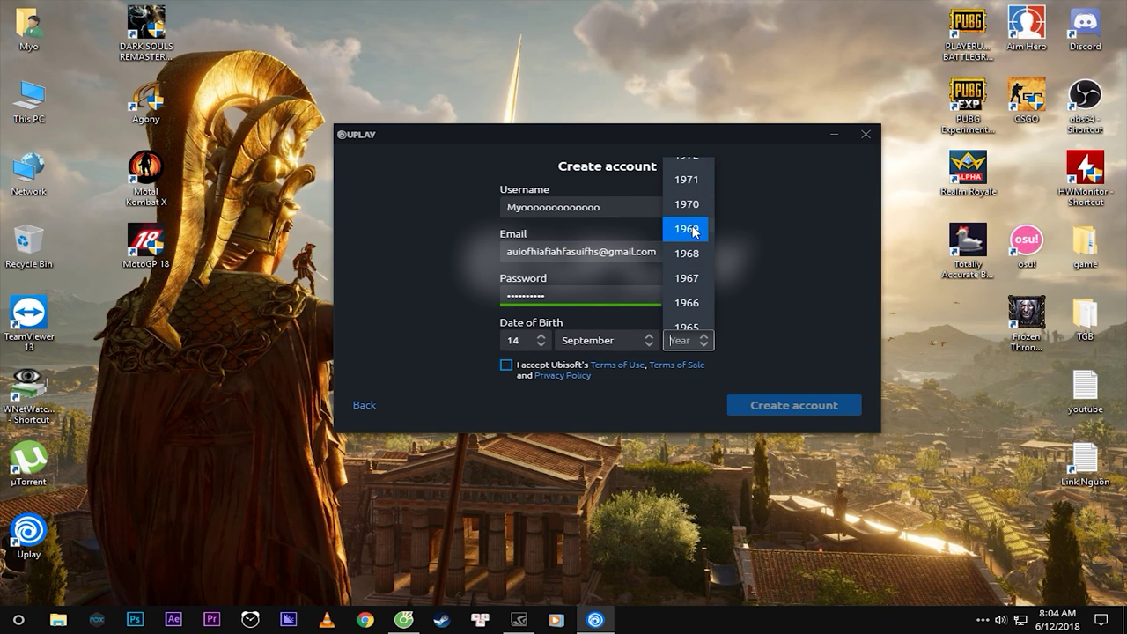
click(686, 279)
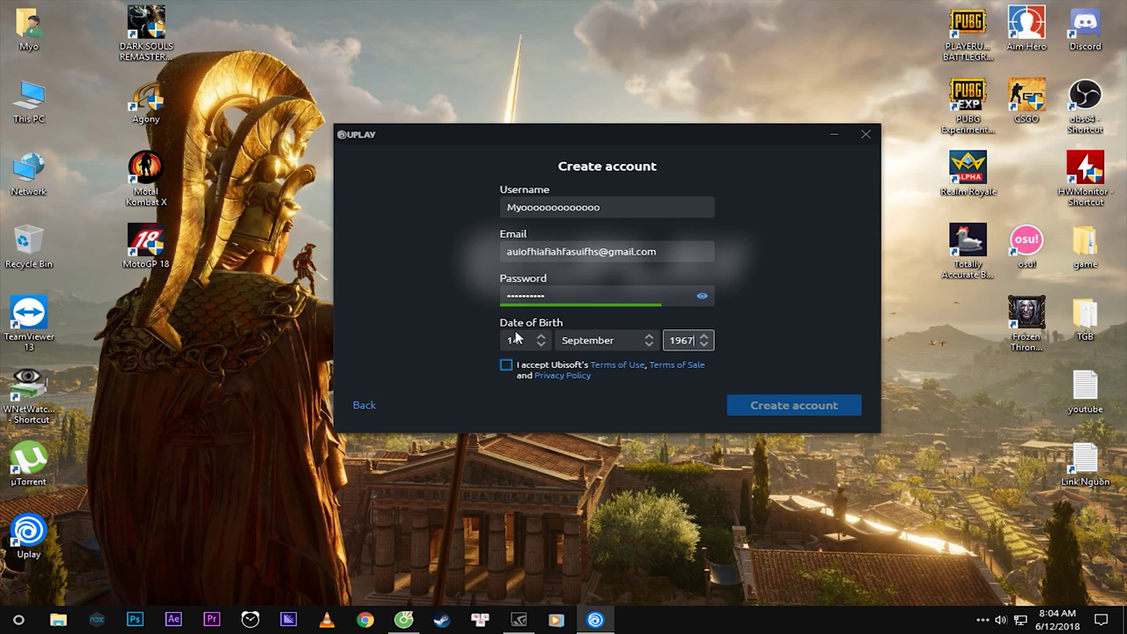
click(506, 366)
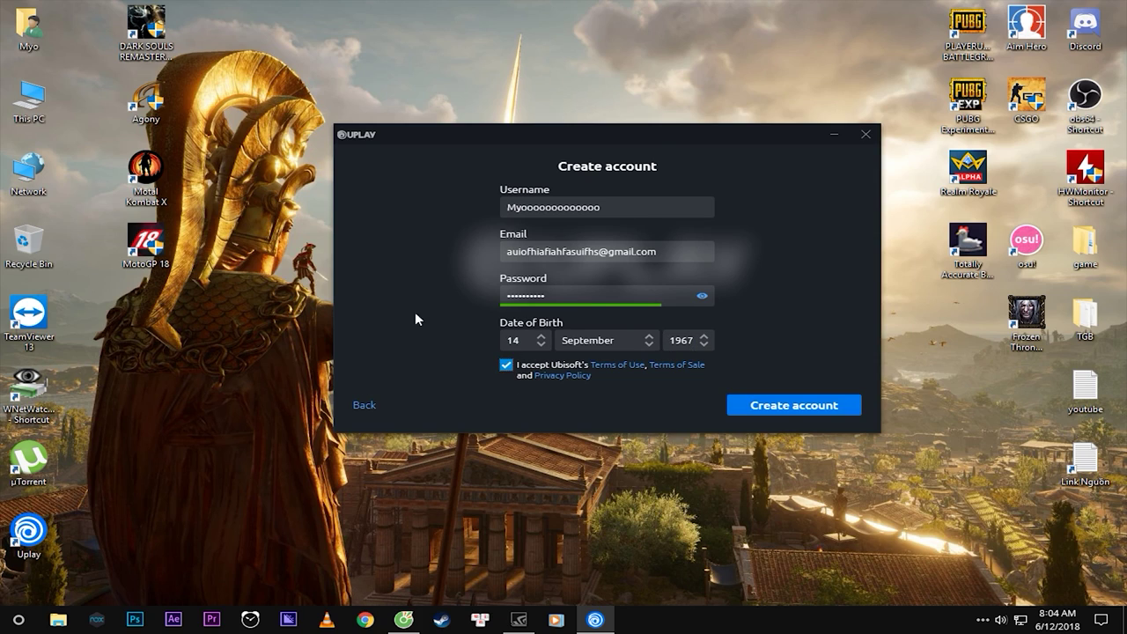
click(786, 406)
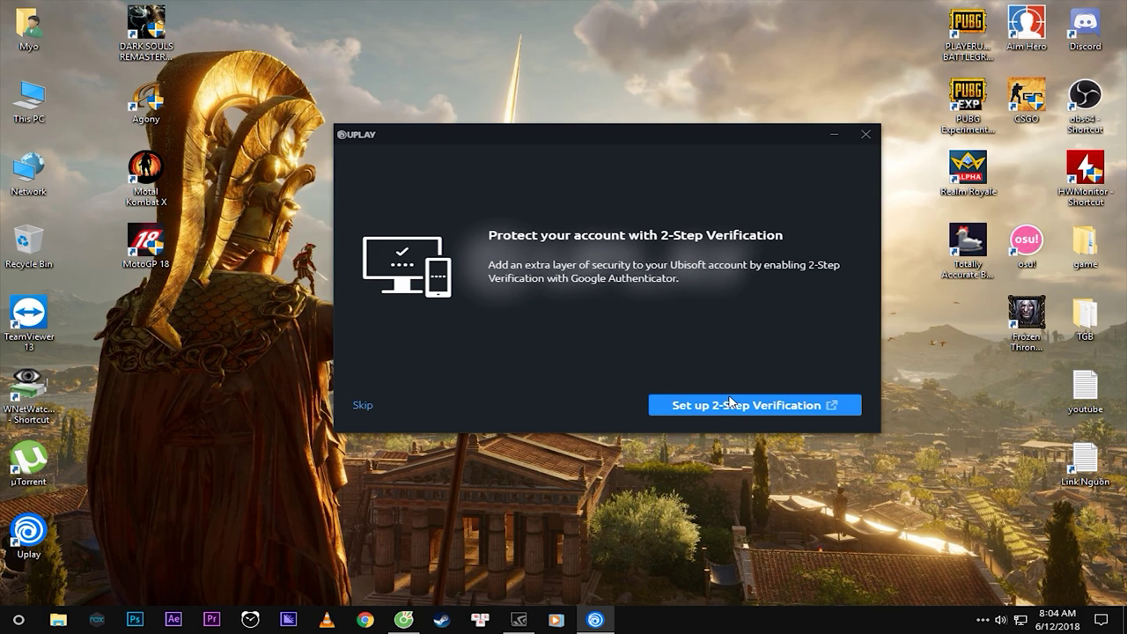
Skip 2-step verification, dismiss the E3 news popup and maximise the Uplay window.
click(361, 406)
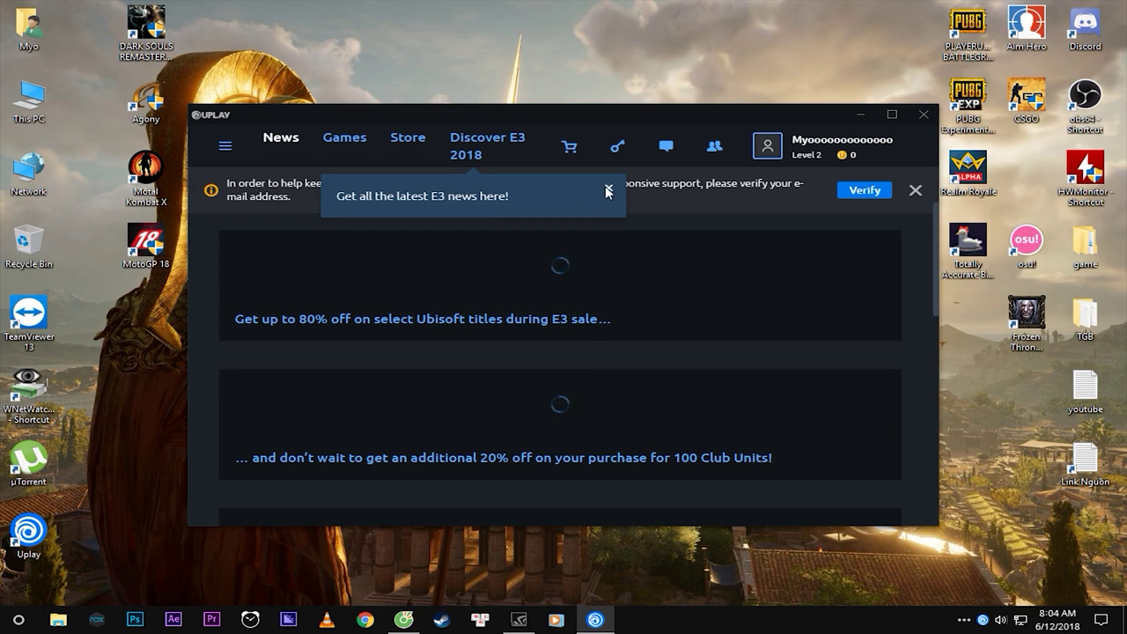
click(608, 191)
double_click(575, 112)
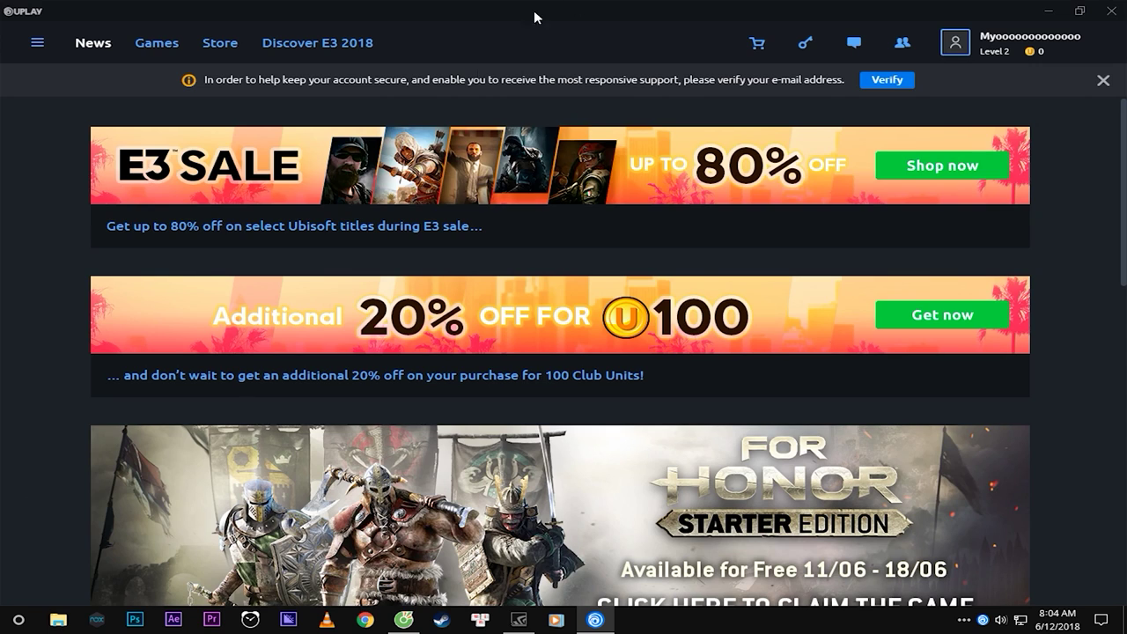
double_click(596, 13)
drag(529, 112, 534, 86)
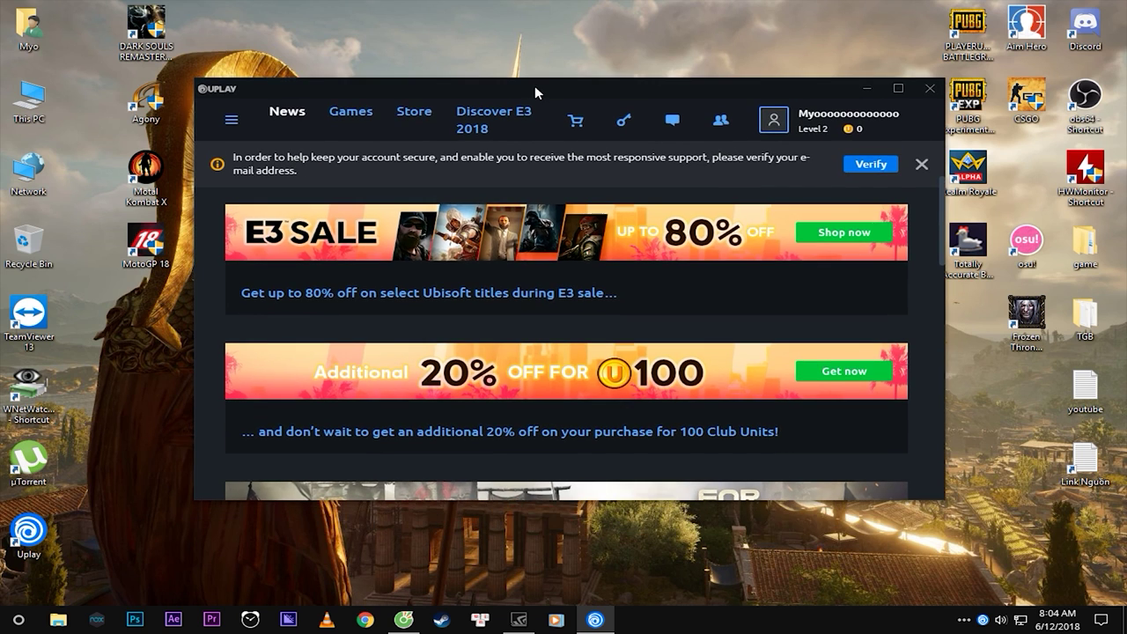
double_click(534, 86)
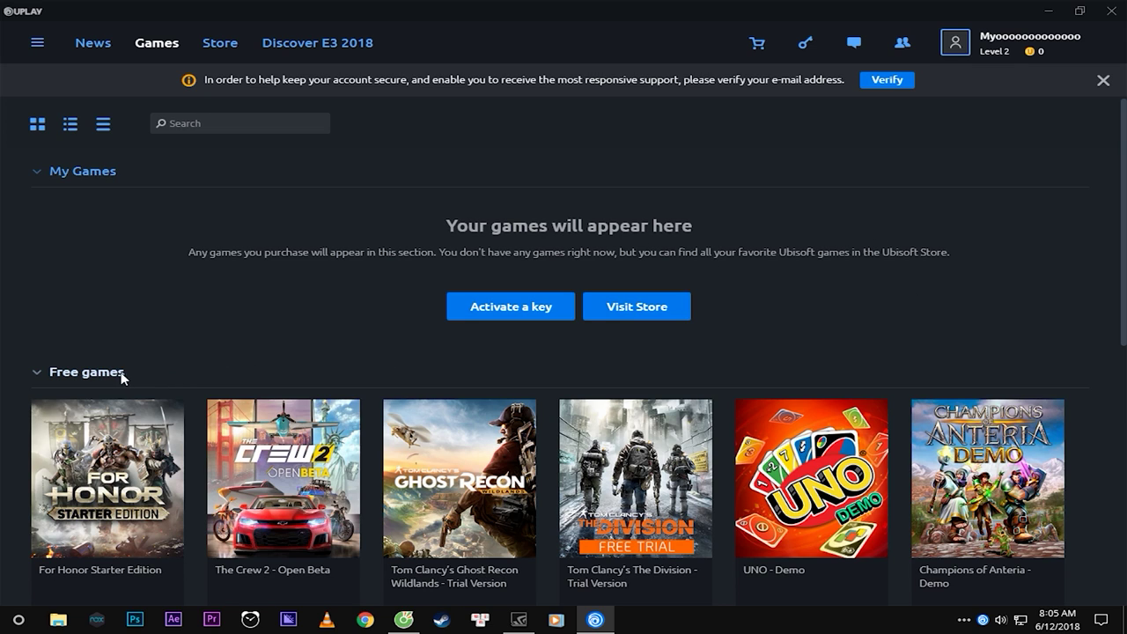
scroll(452, 276, down, 5)
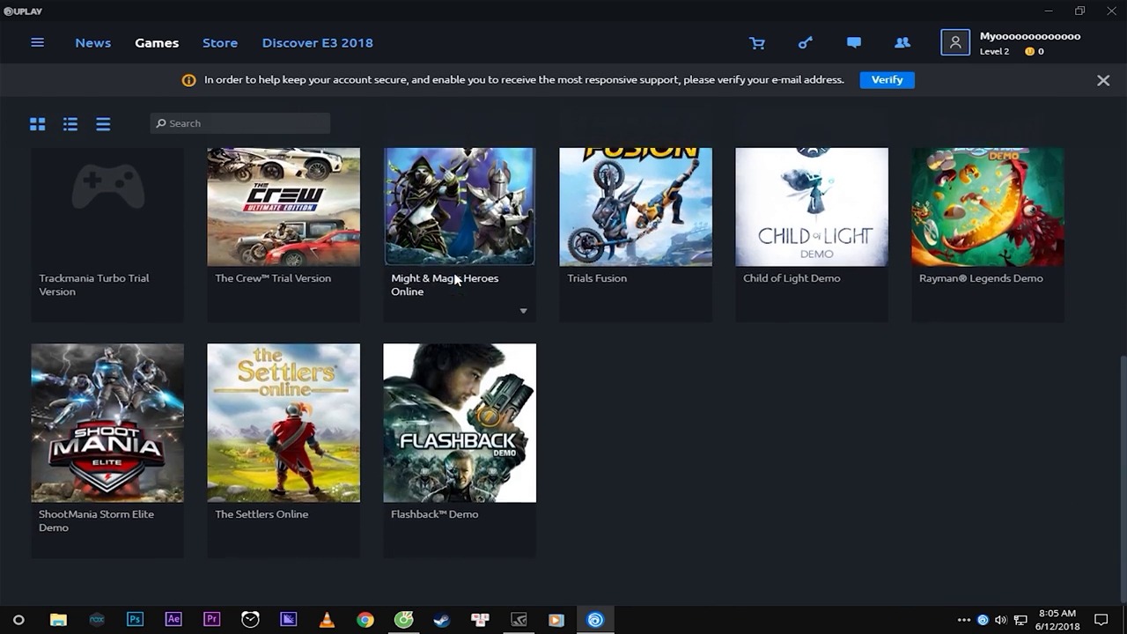
scroll(656, 397, up, 5)
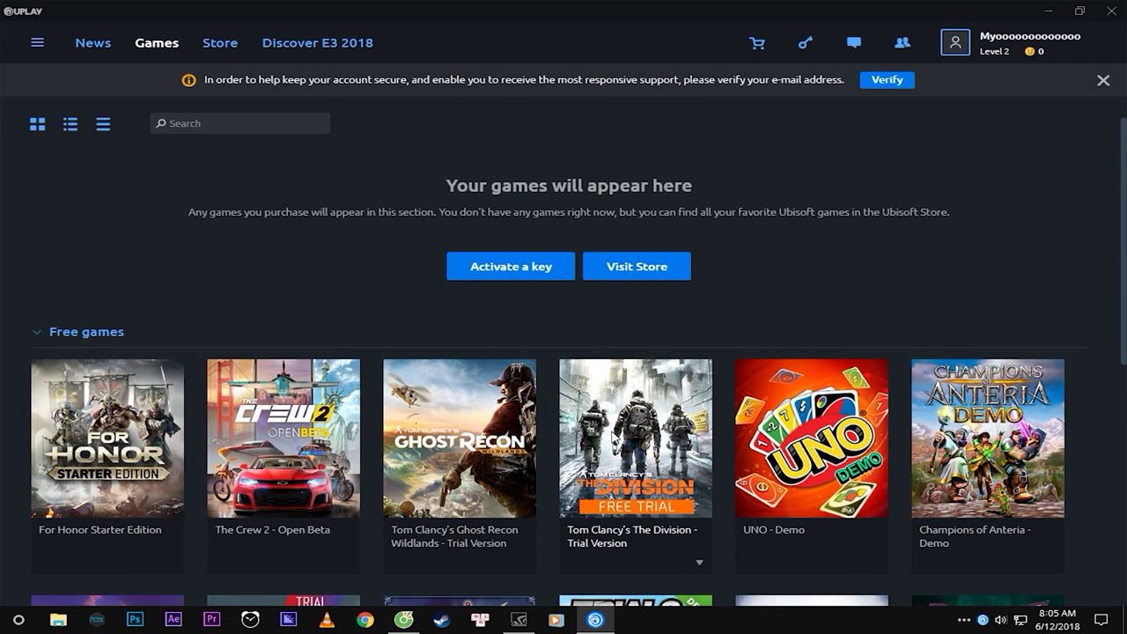
scroll(388, 435, down, 3)
scroll(384, 435, up, 1)
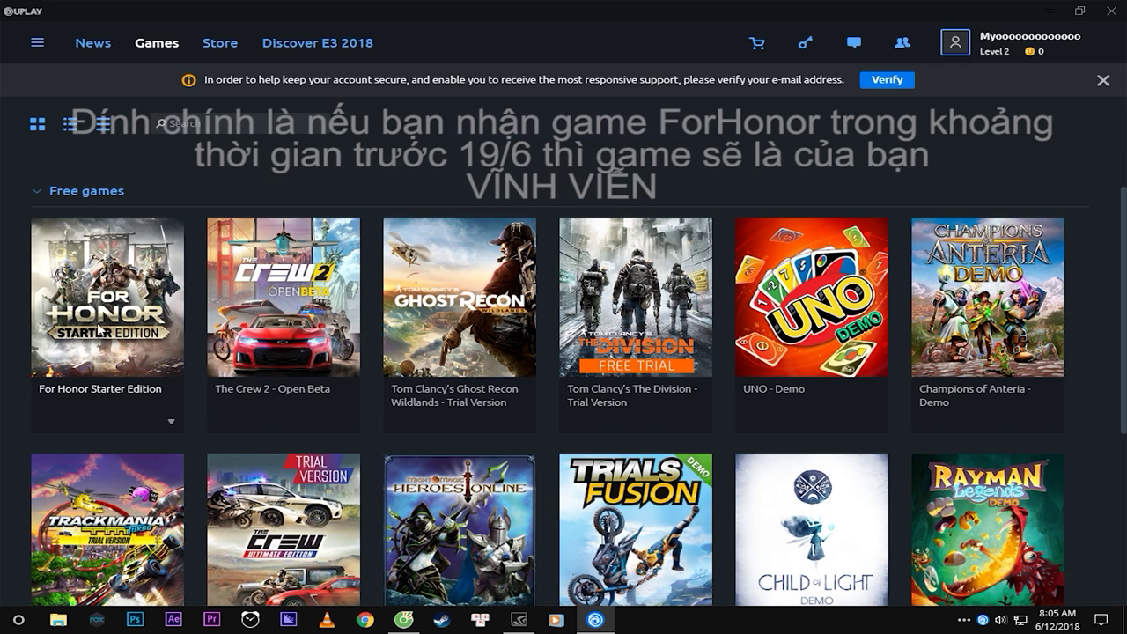
mouse_move(1048, 628)
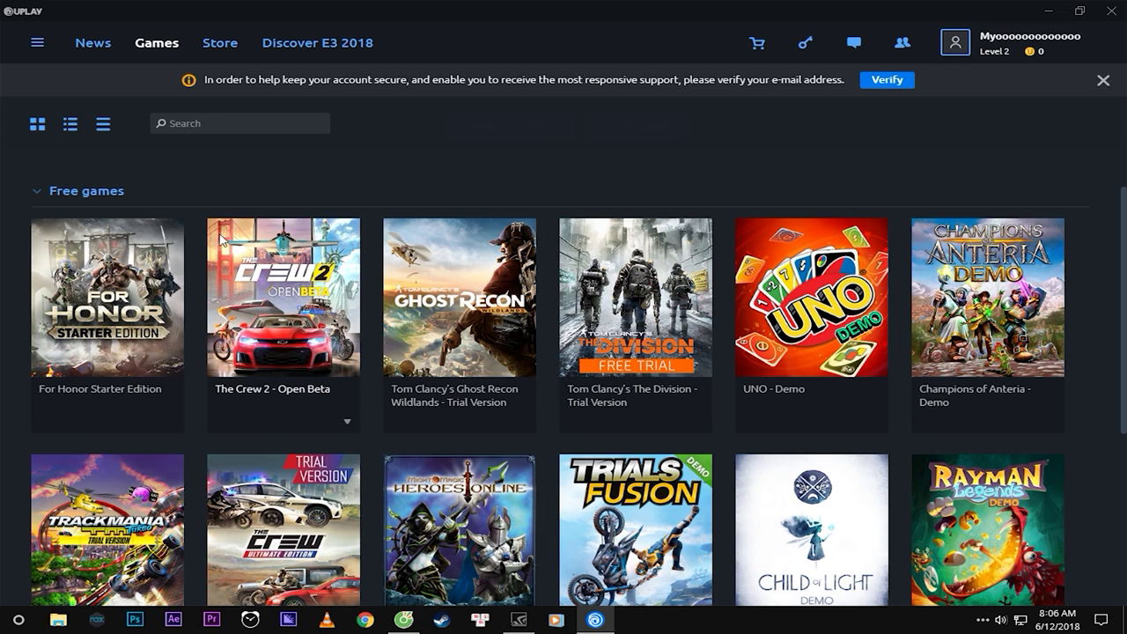
scroll(282, 251, down, 3)
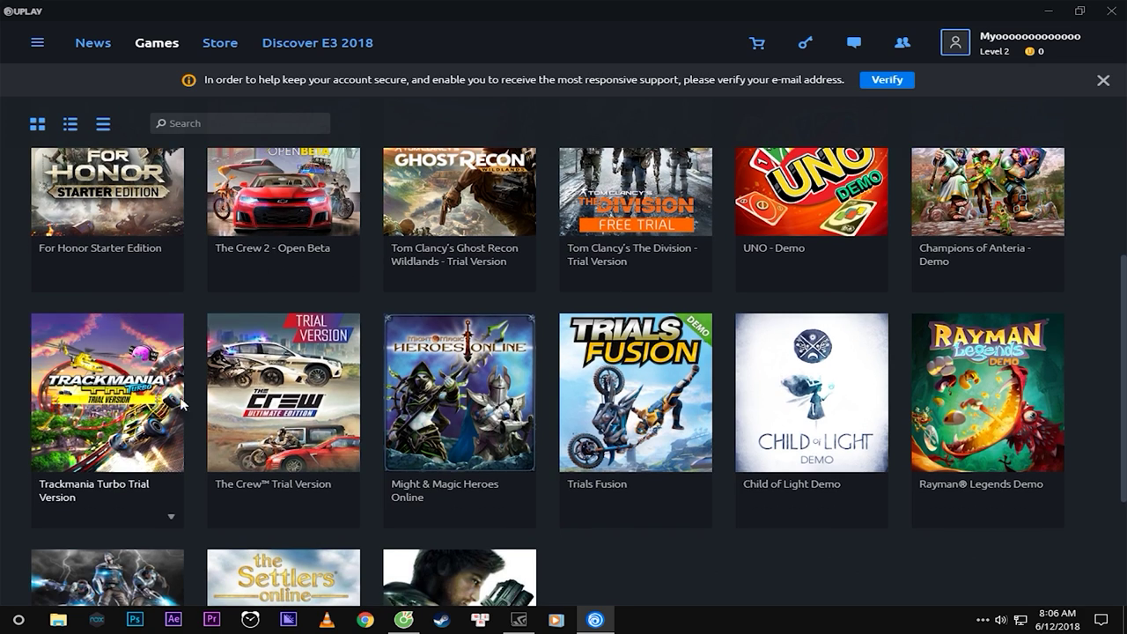
scroll(280, 416, up, 6)
scroll(324, 449, down, 3)
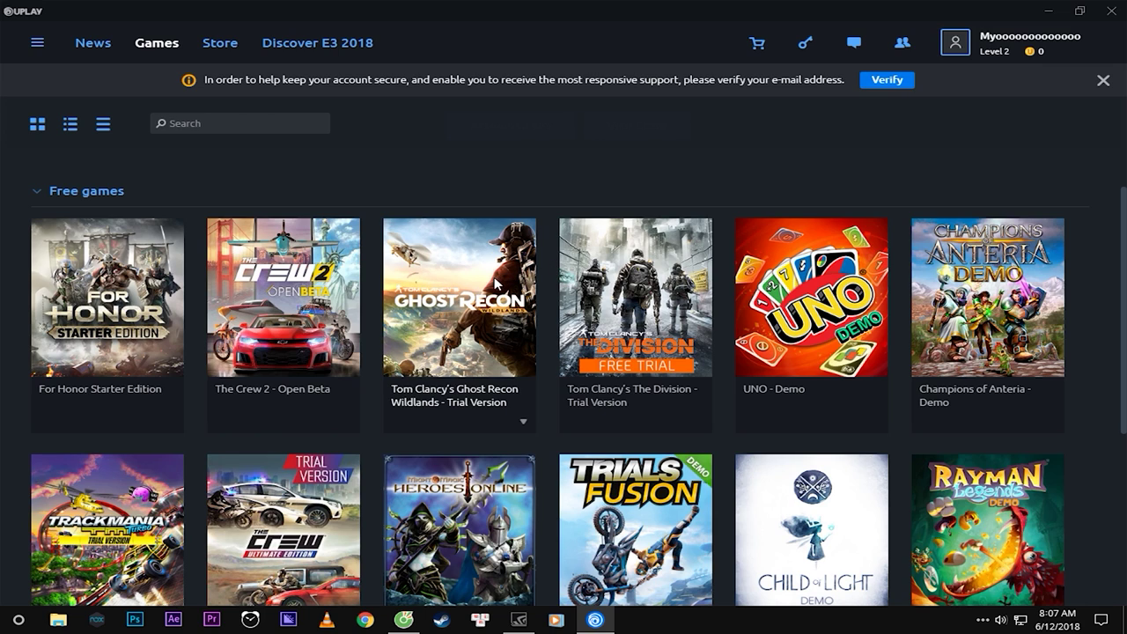
scroll(670, 308, down, 1)
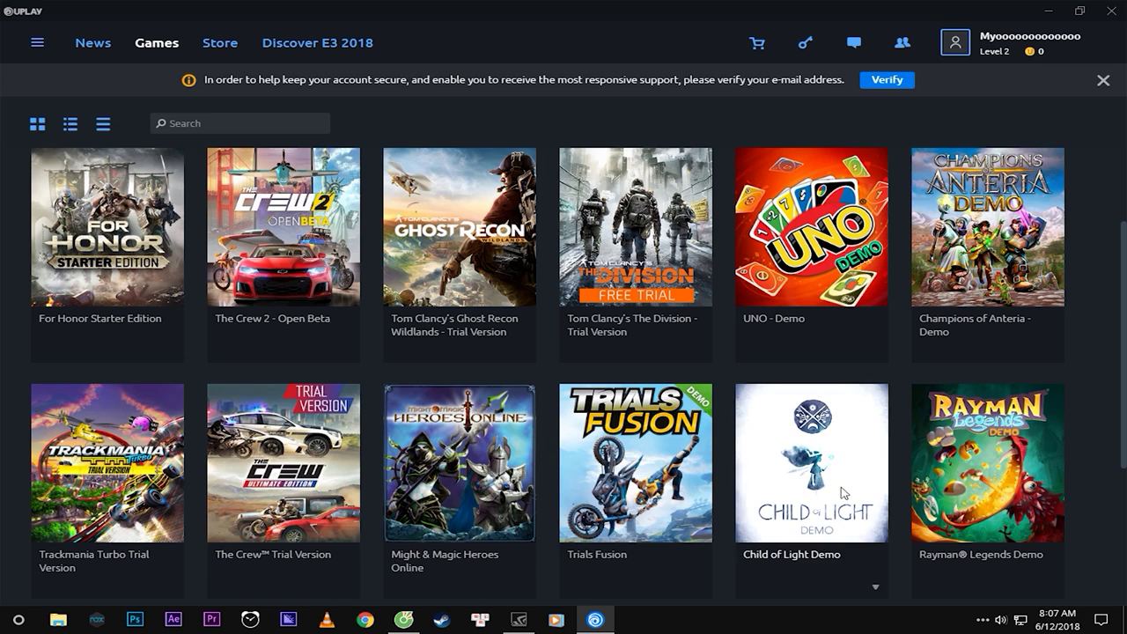
scroll(880, 537, down, 3)
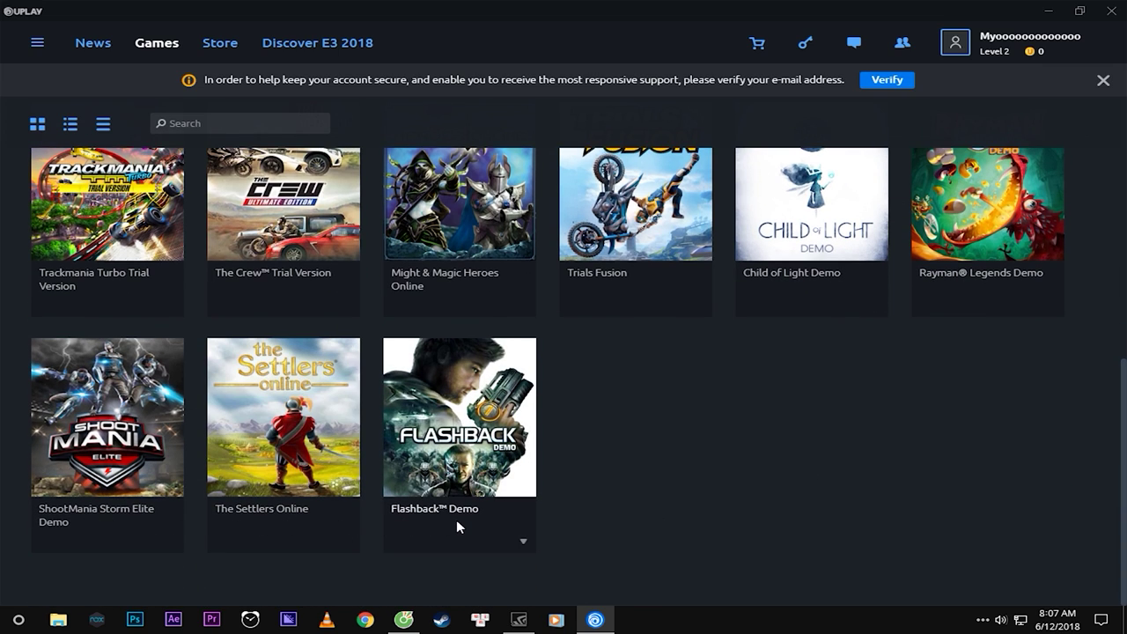
scroll(854, 471, up, 3)
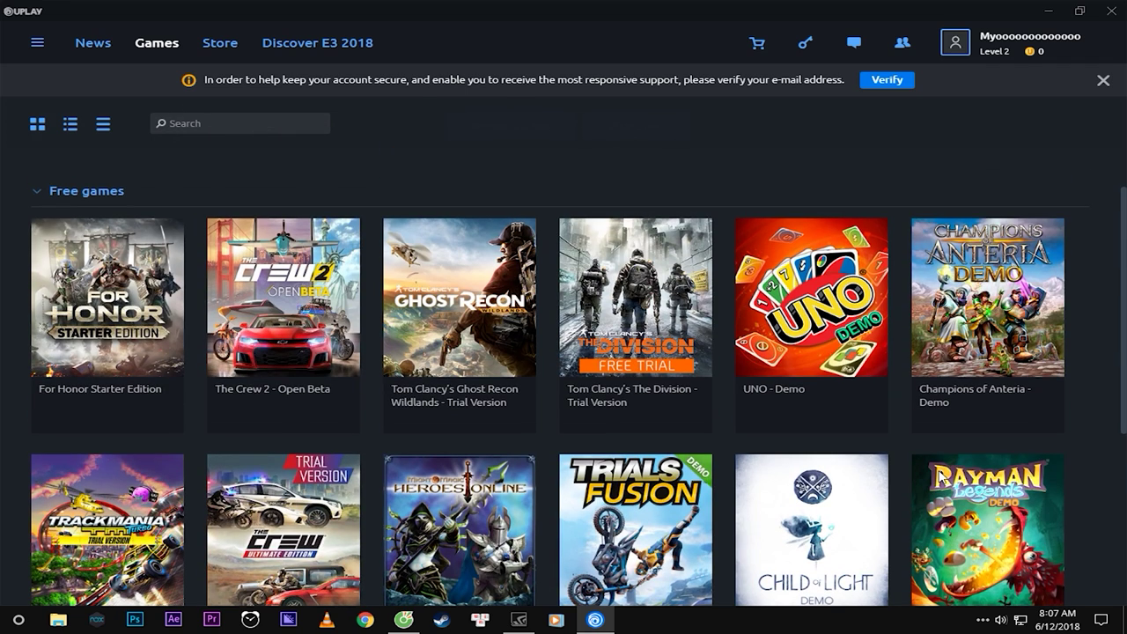
scroll(478, 451, down, 3)
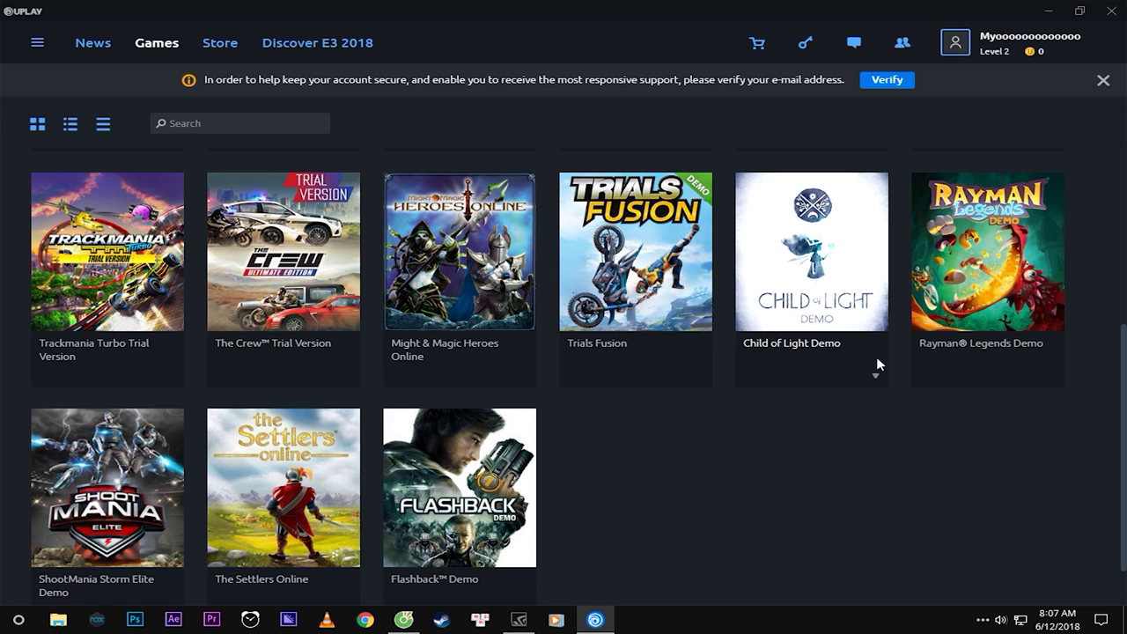
Scroll the Games library up and down to reveal the Free games section.
scroll(273, 408, up, 6)
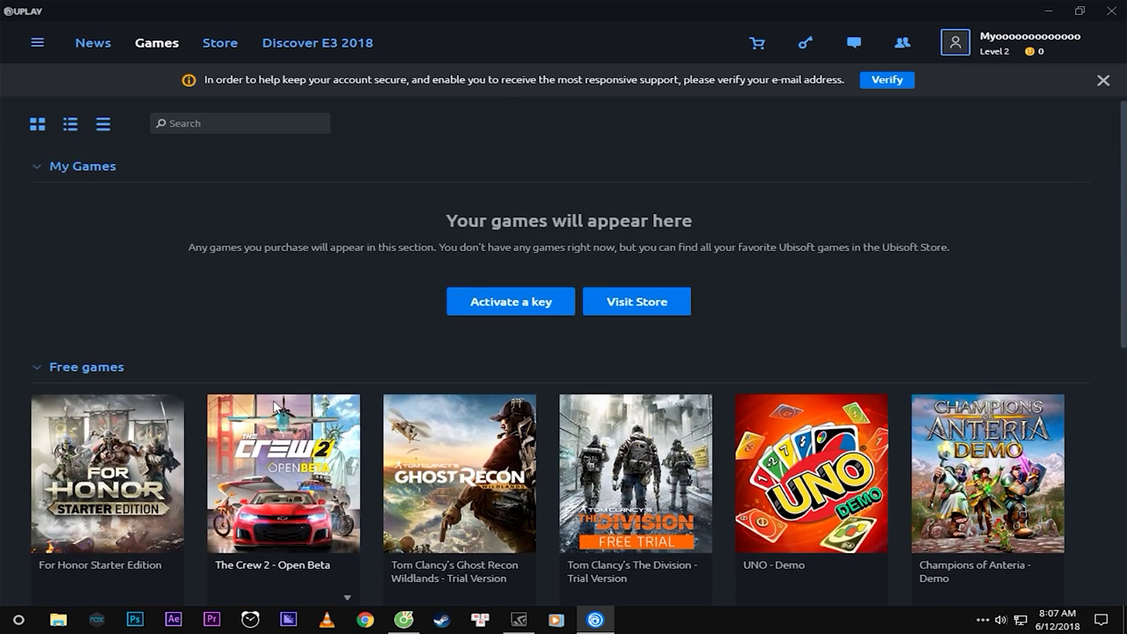
scroll(280, 405, down, 6)
scroll(541, 403, up, 6)
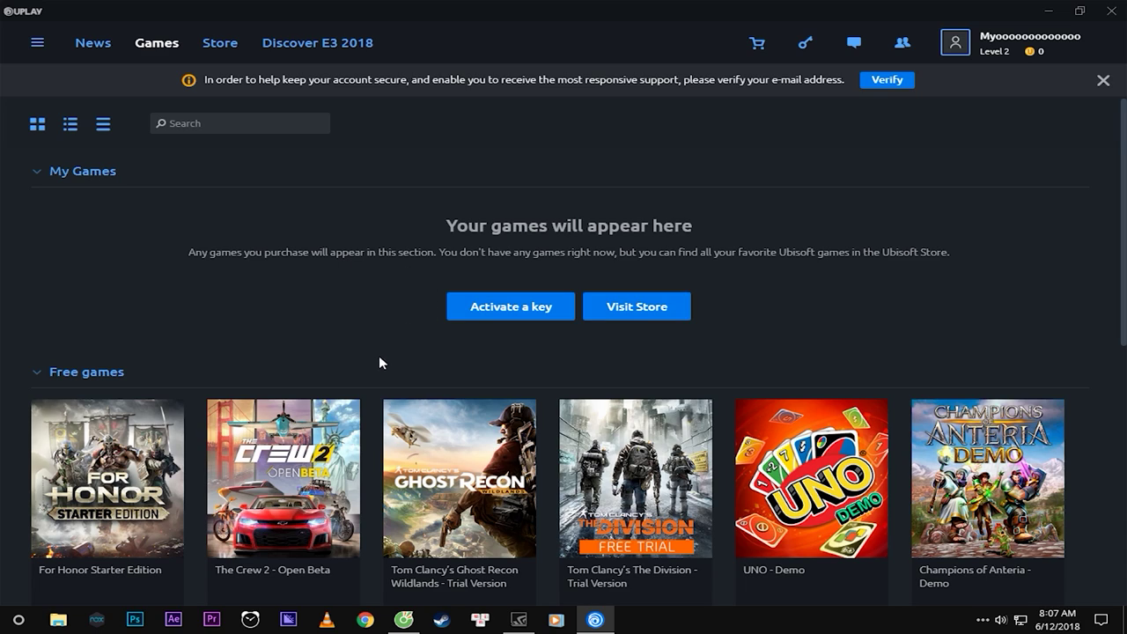
scroll(371, 380, down, 2)
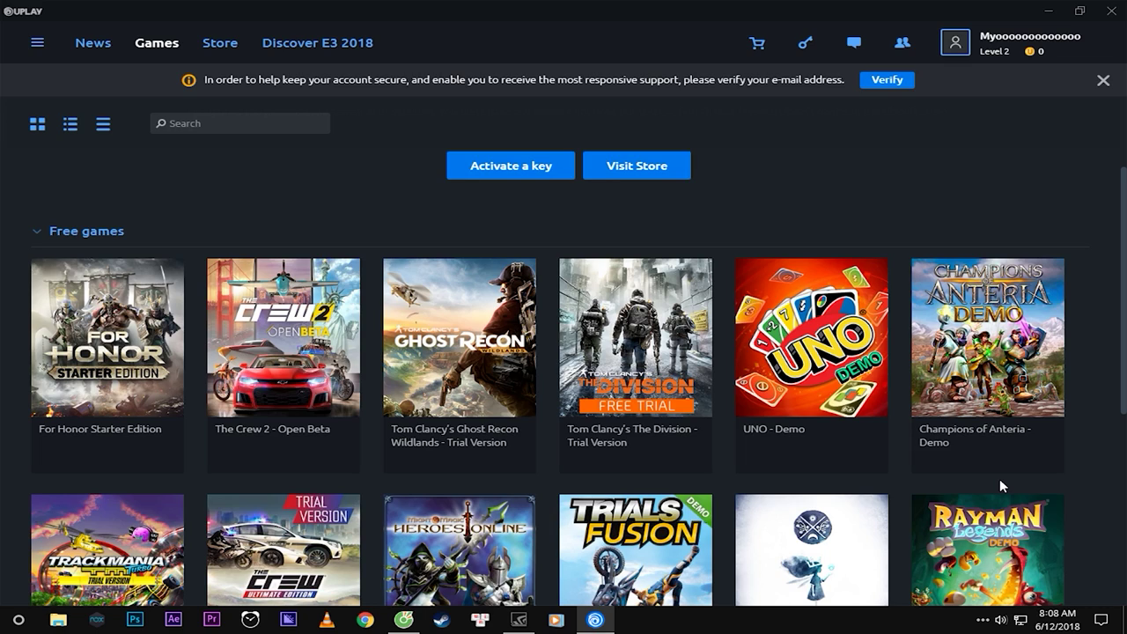
scroll(528, 344, up, 3)
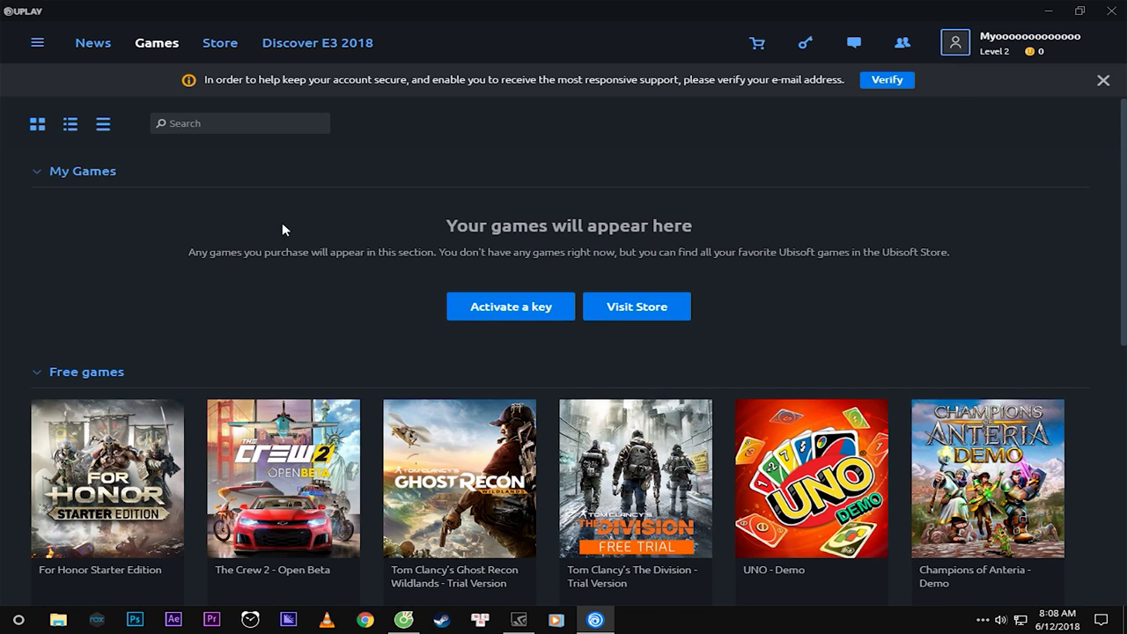
scroll(281, 282, down, 3)
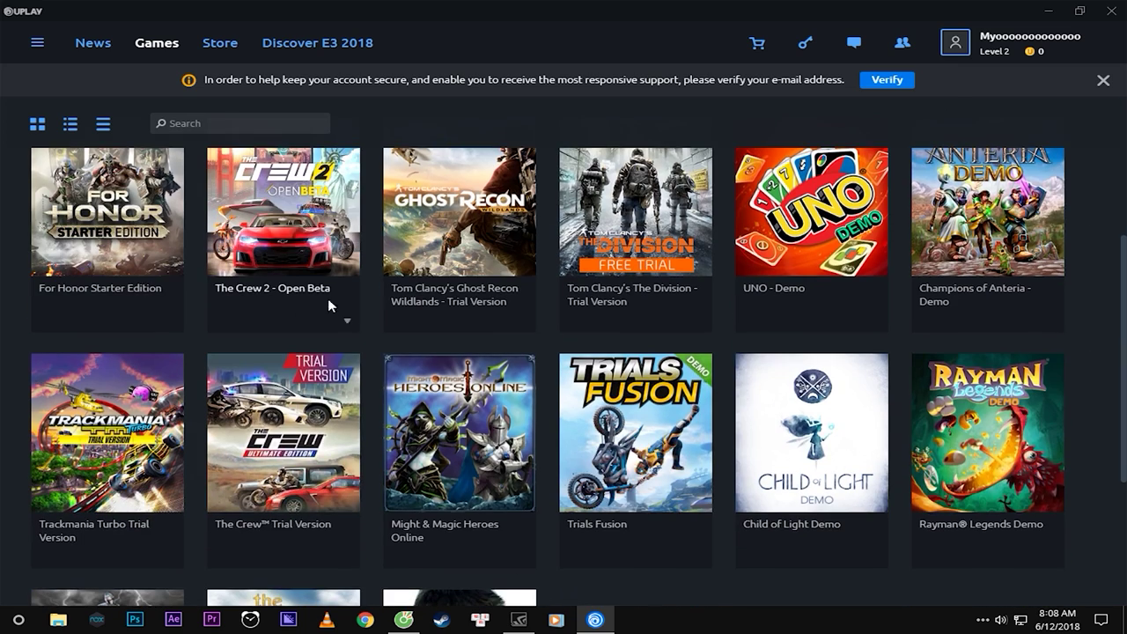
scroll(361, 352, up, 3)
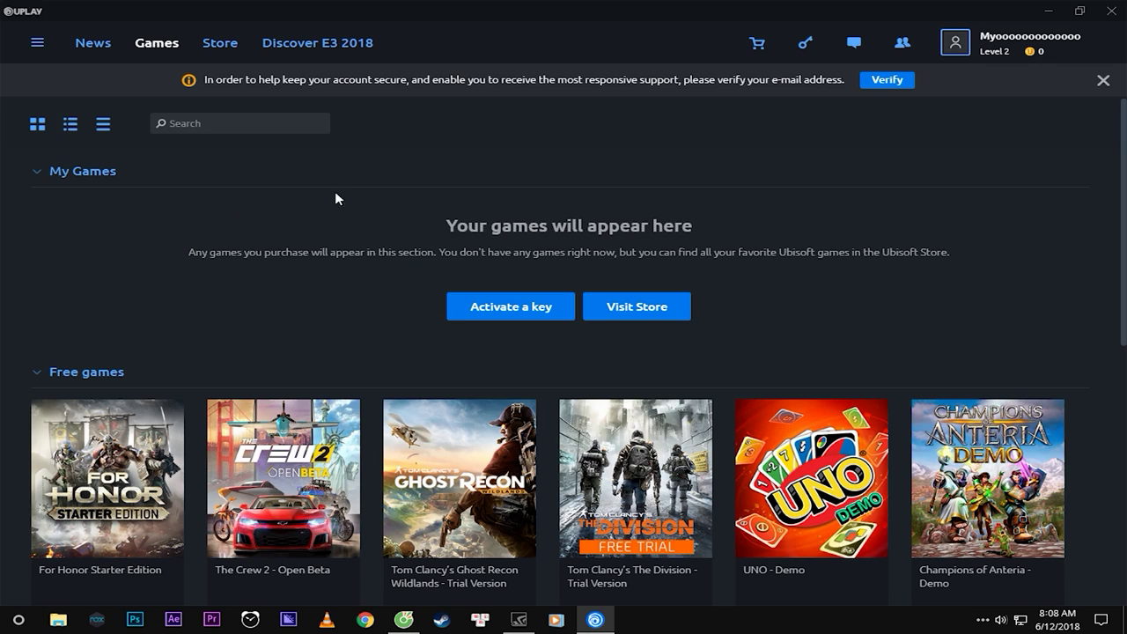
scroll(589, 301, down, 6)
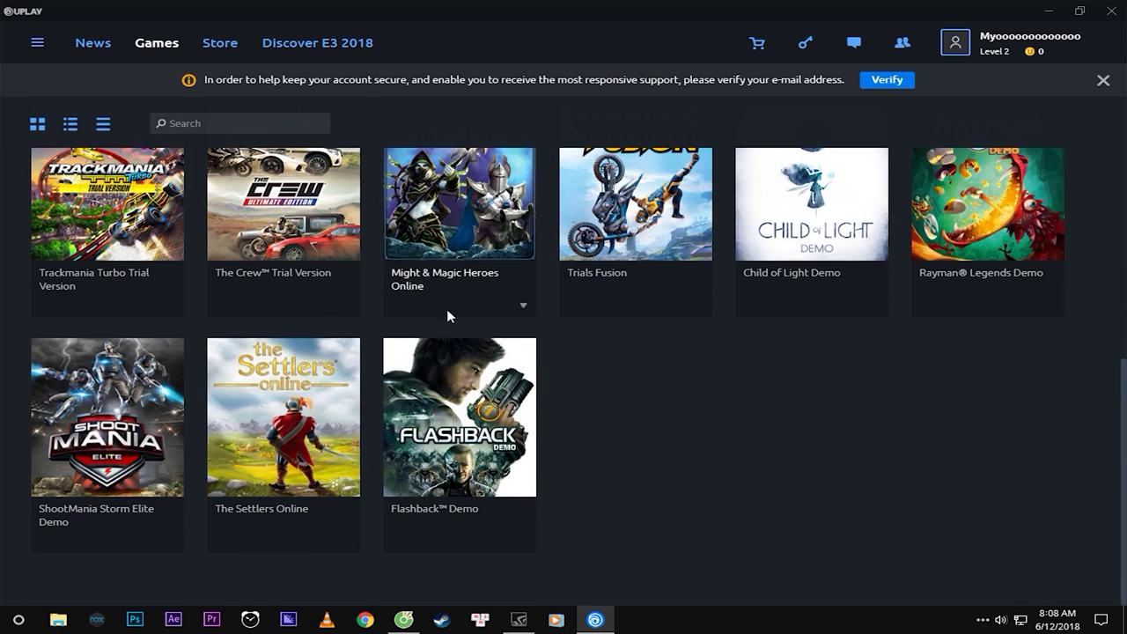
scroll(452, 291, up, 6)
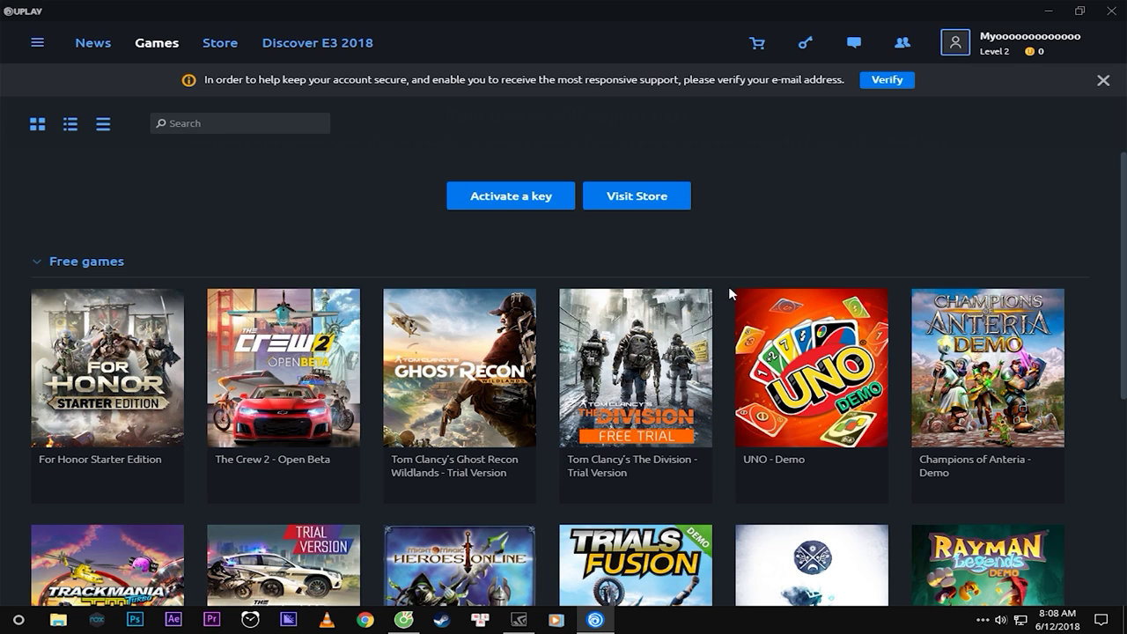
scroll(725, 544, down, 3)
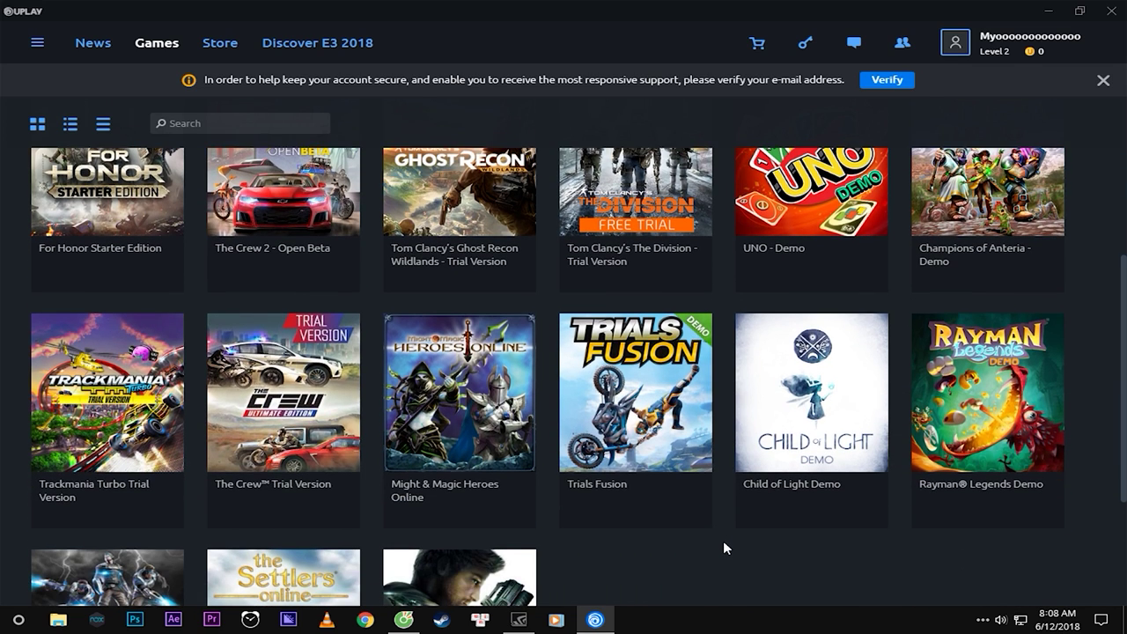
scroll(723, 531, up, 4)
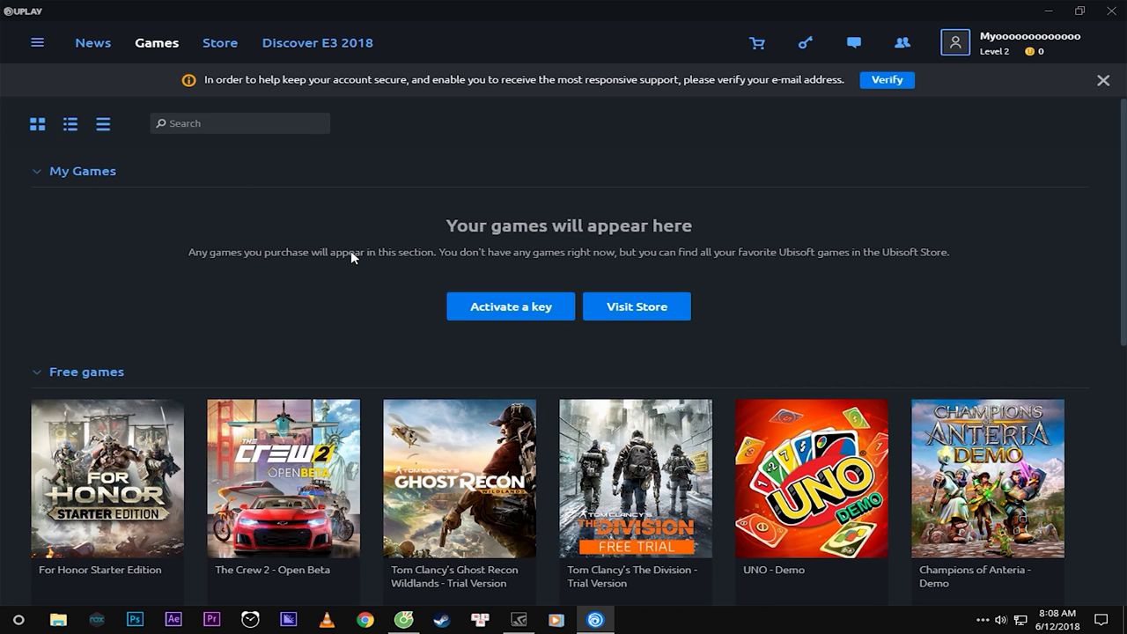
scroll(377, 295, down, 2)
scroll(367, 284, up, 2)
scroll(158, 367, down, 2)
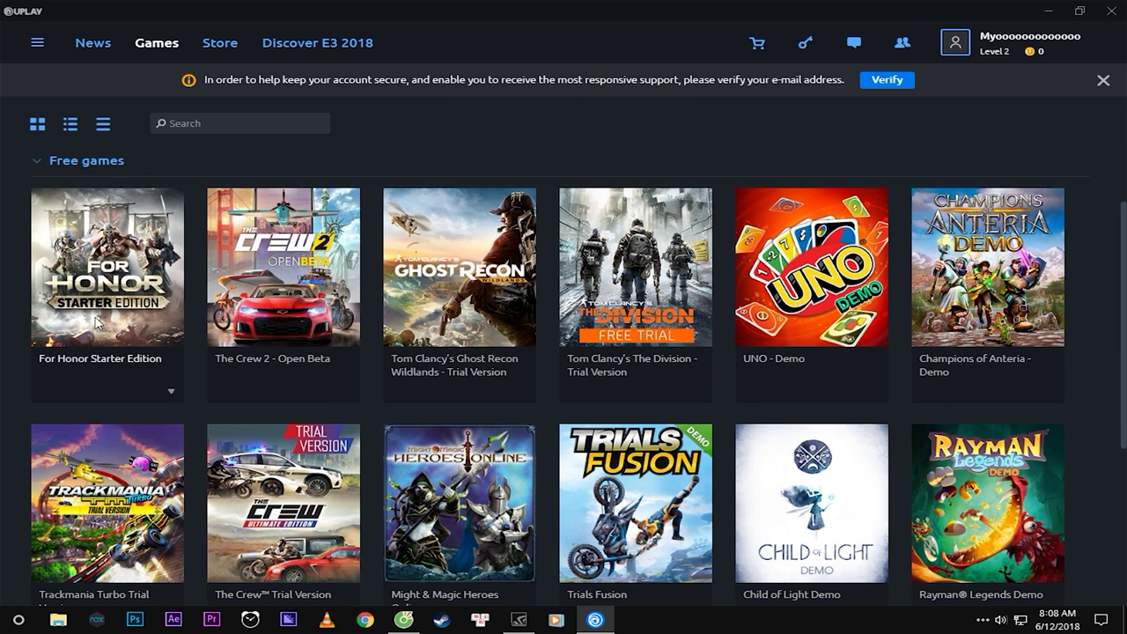
Open the For Honor Starter Edition page and confirm binding it to the Ubisoft account.
click(99, 260)
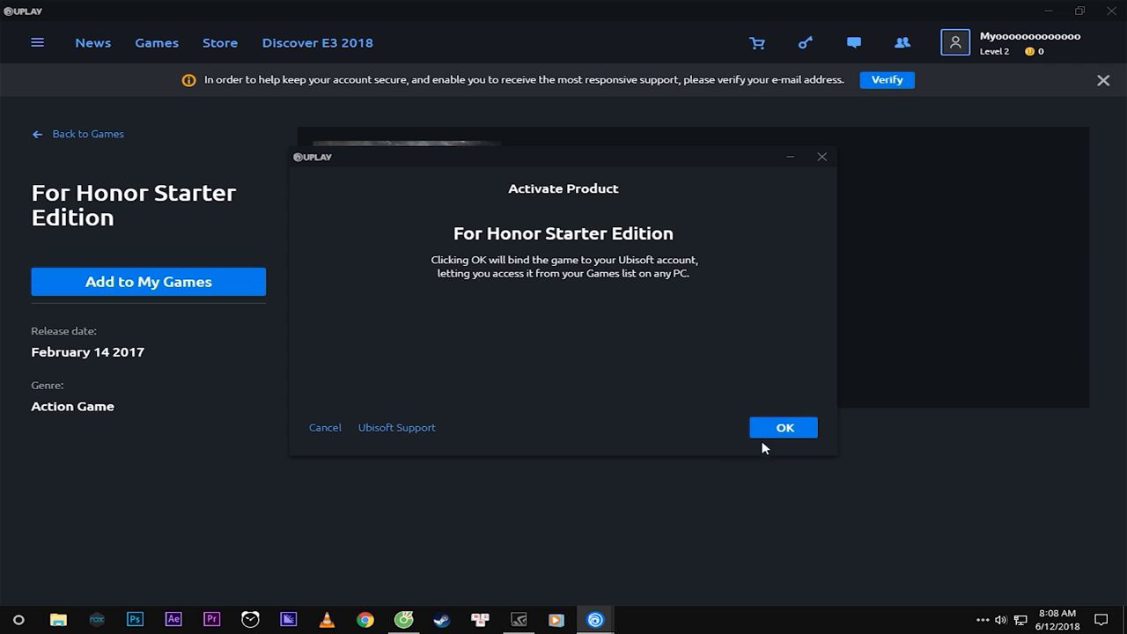
click(764, 431)
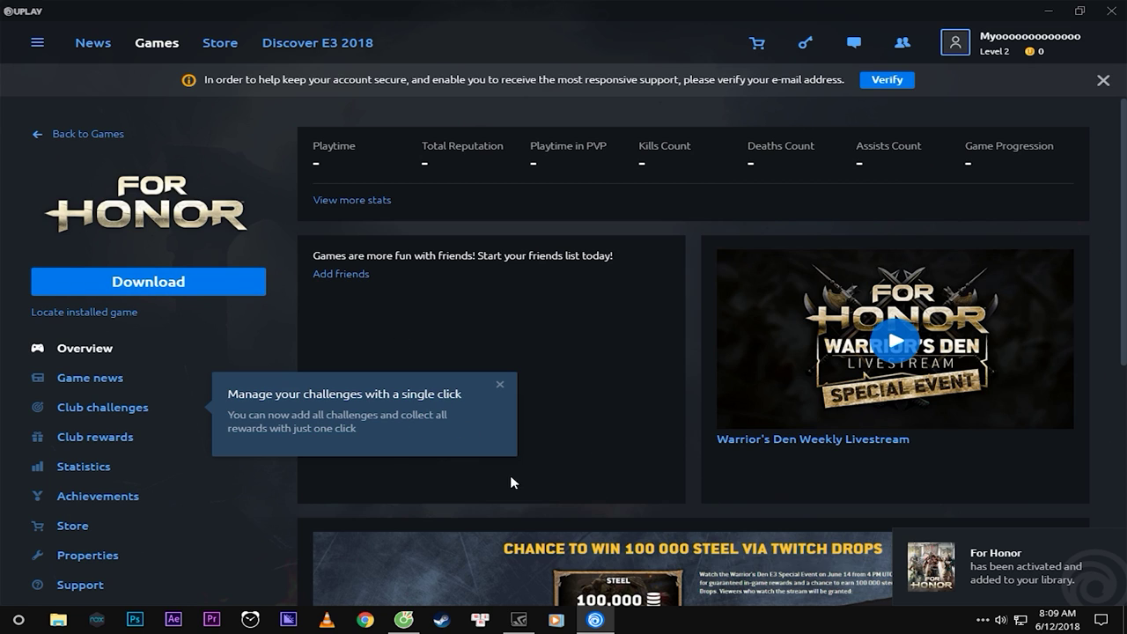
Dismiss the challenges tip and start installing For Honor with English as the language.
click(499, 384)
click(181, 289)
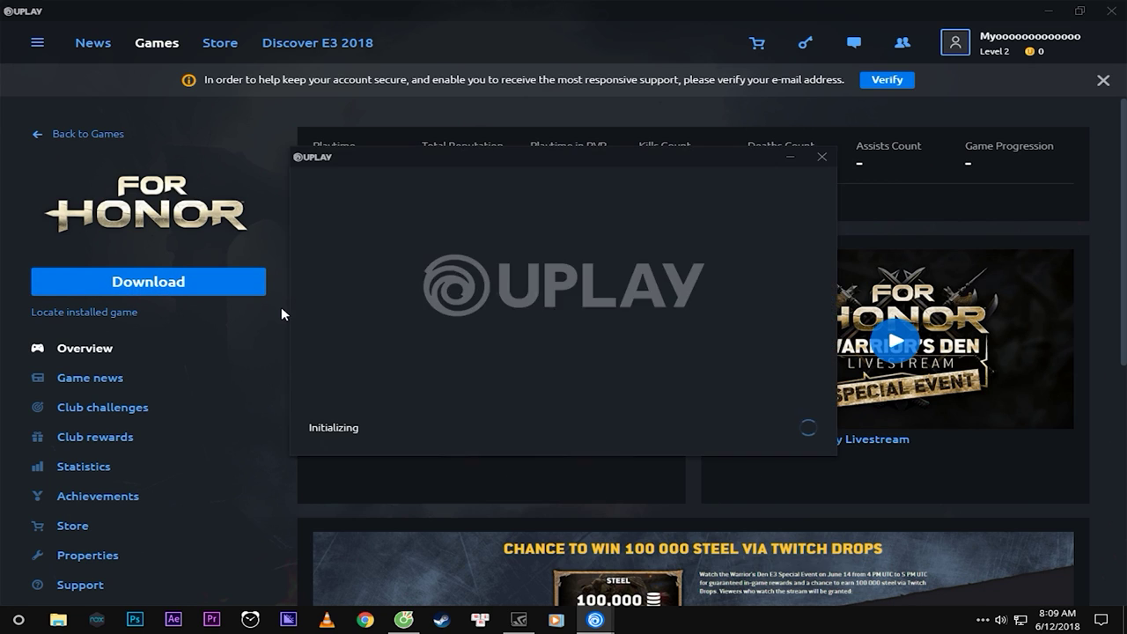
click(710, 250)
click(719, 252)
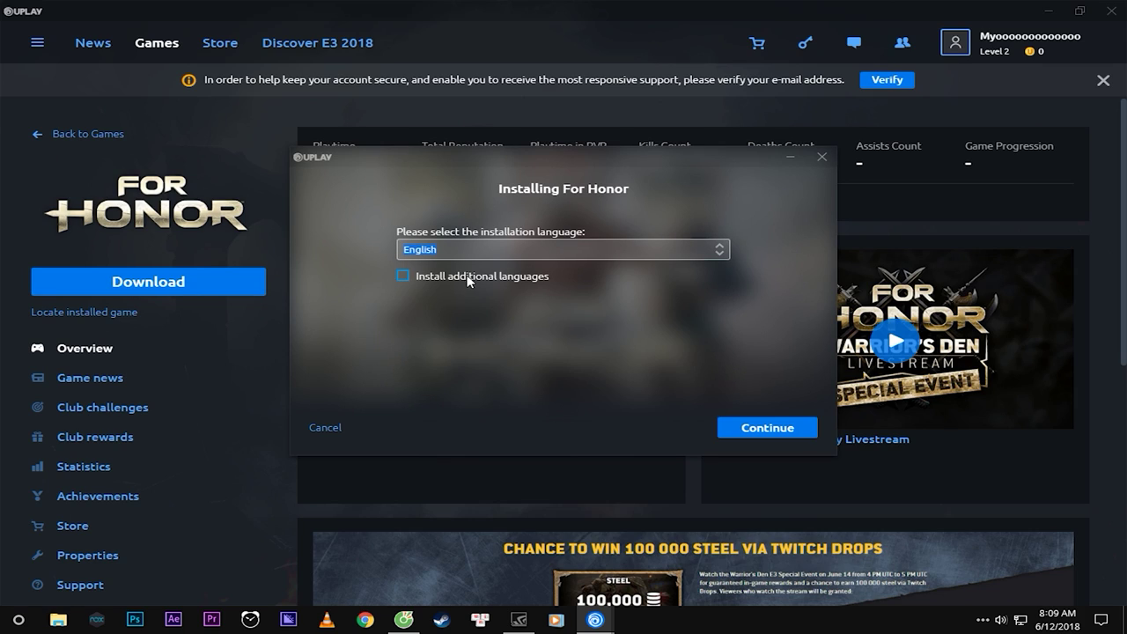
click(756, 428)
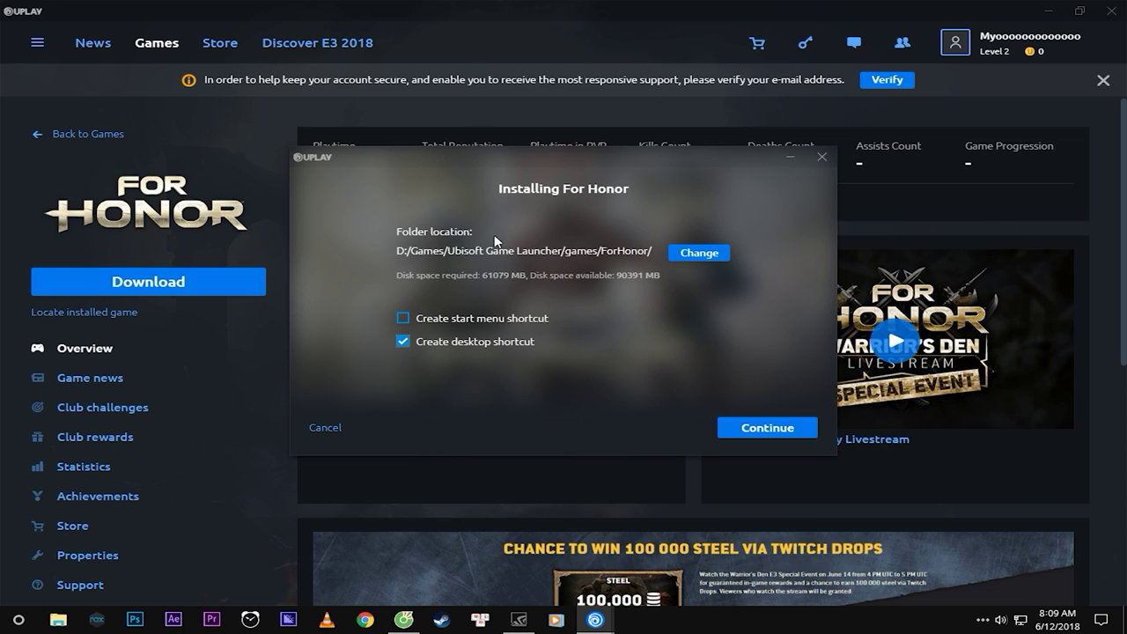
Keep the default D:/Games/Ubisoft Game Launcher/games/ForHonor/ folder and accept the licence to begin downloading.
click(696, 254)
scroll(675, 327, down, 1)
scroll(695, 284, up, 1)
scroll(691, 290, down, 1)
scroll(691, 304, up, 1)
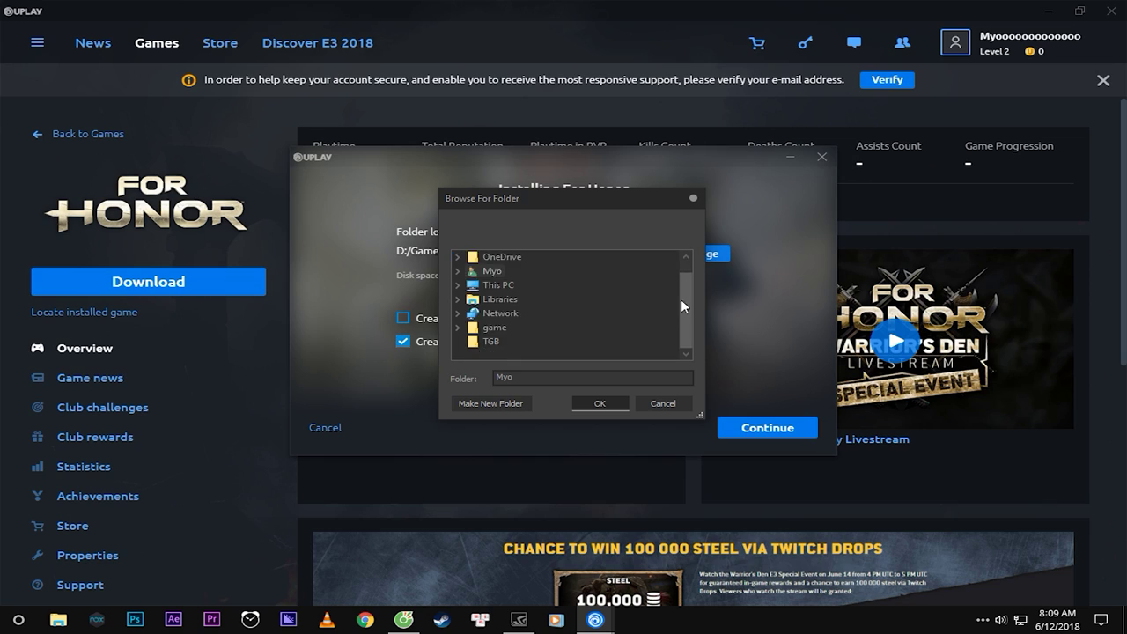
scroll(685, 298, up, 1)
scroll(674, 293, down, 1)
click(694, 198)
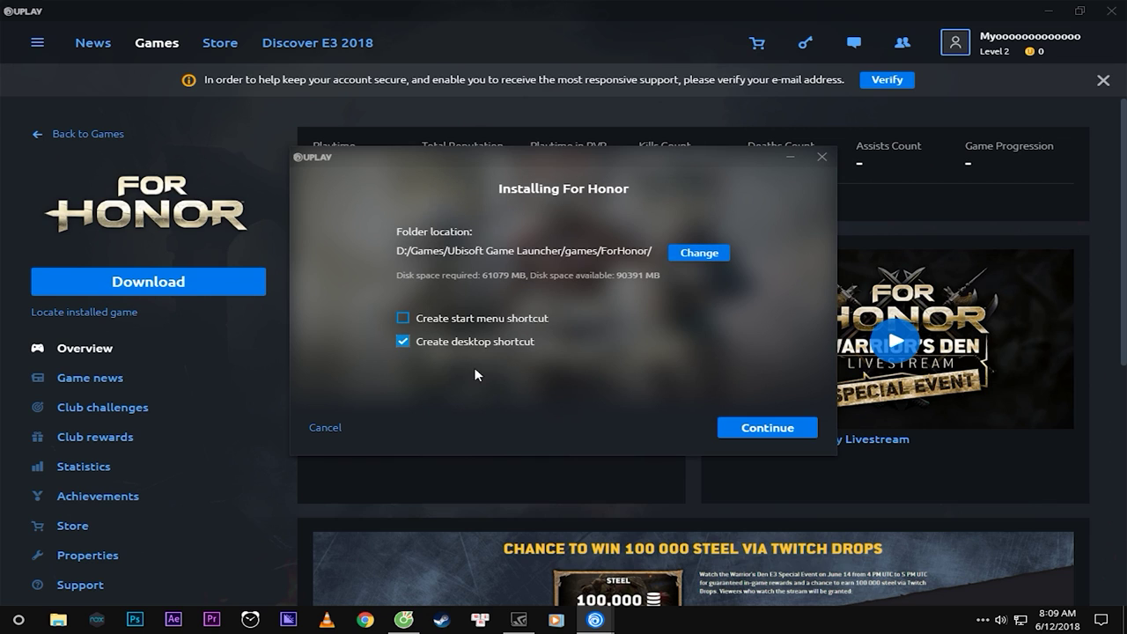
click(767, 427)
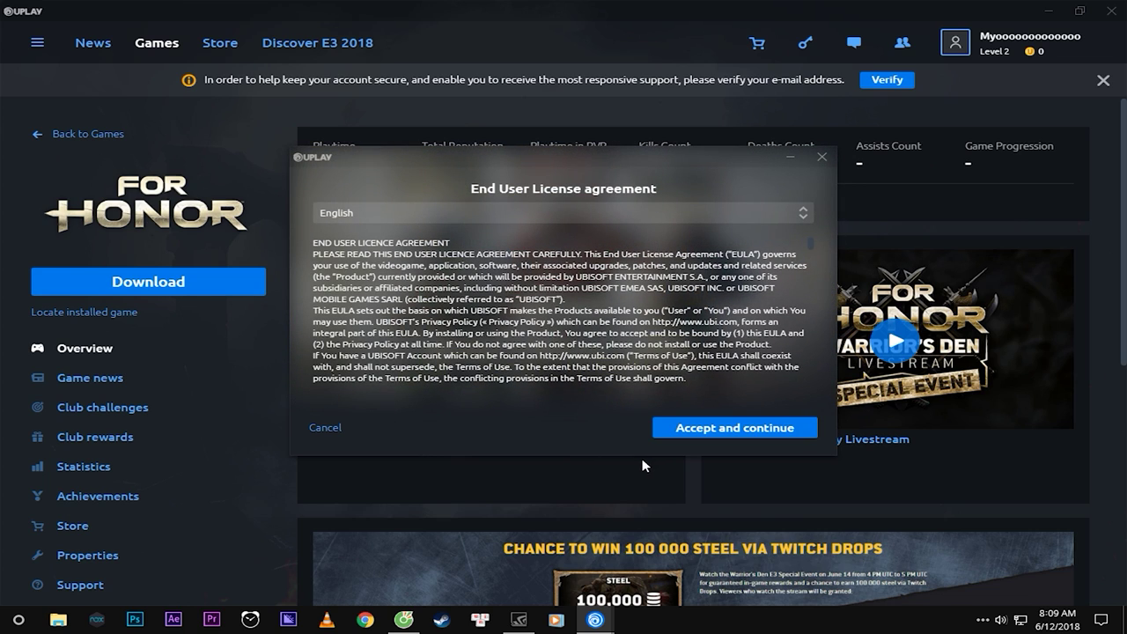
click(742, 429)
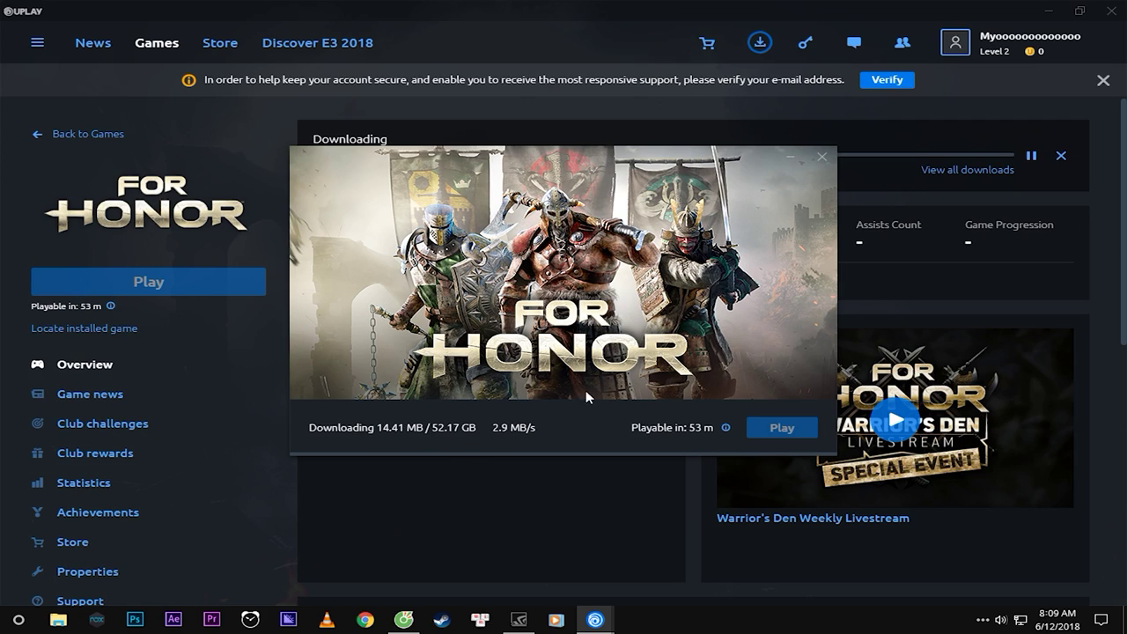
Move the download progress window aside and go back from the For Honor page to the Games library.
drag(581, 153, 580, 226)
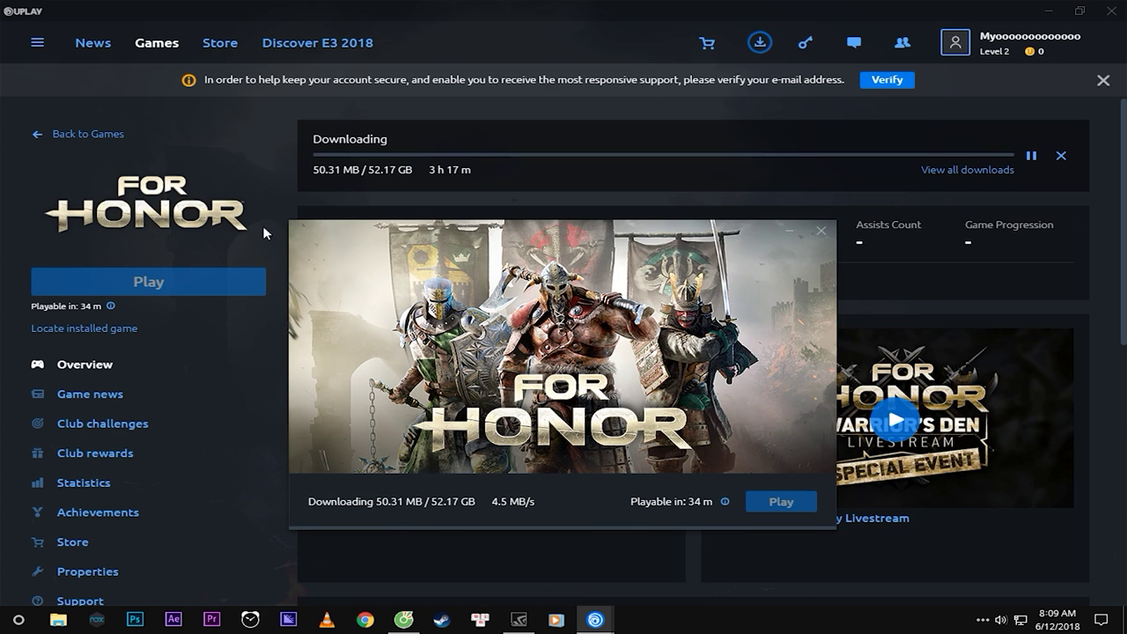
click(55, 141)
click(55, 137)
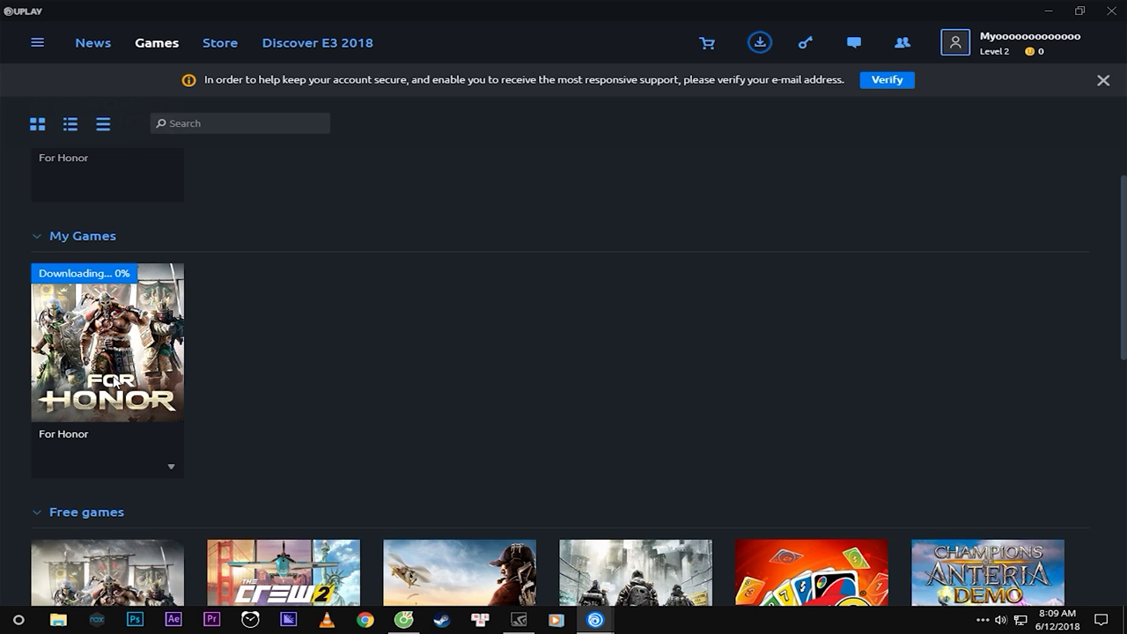
Bring the Installing For Honor download window in front of the library and move it up-left.
scroll(397, 363, down, 7)
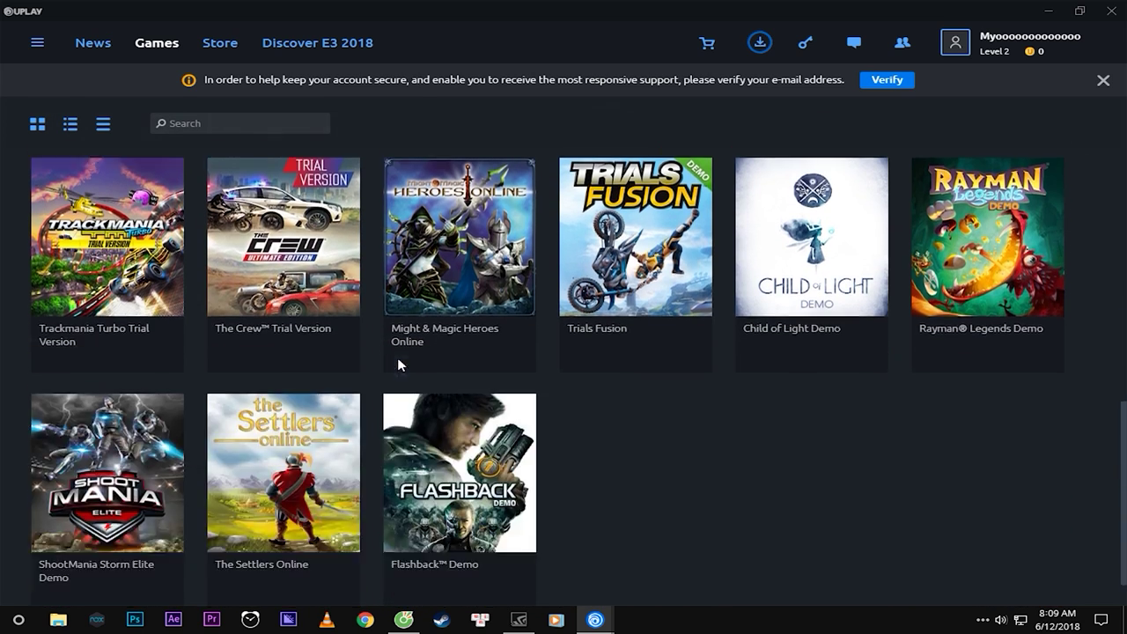
scroll(391, 407, up, 10)
scroll(391, 407, down, 6)
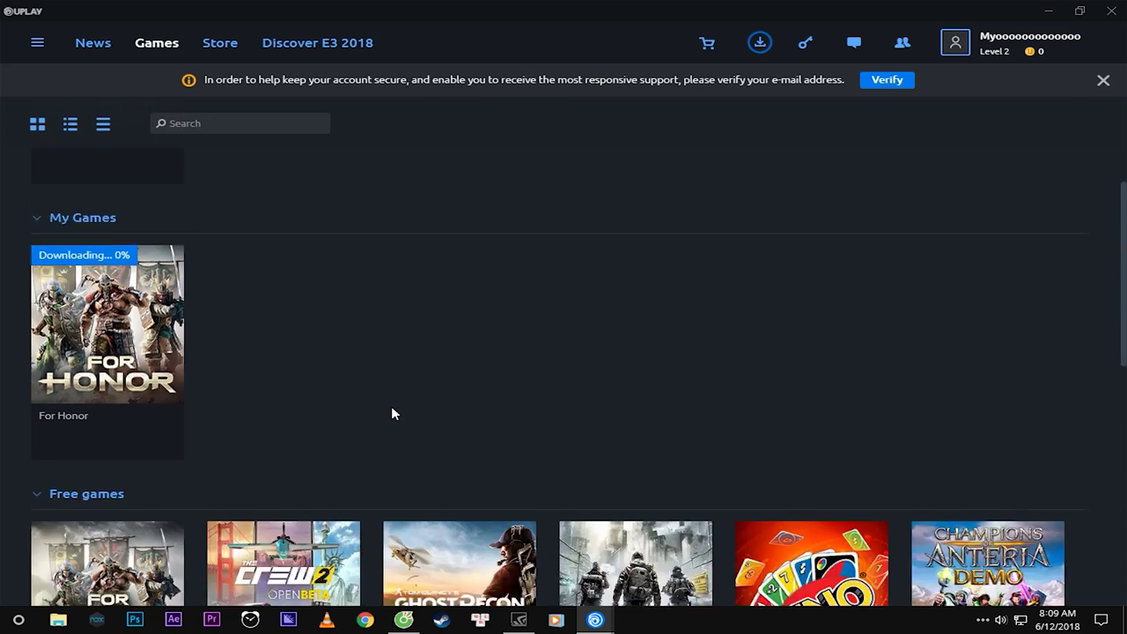
scroll(391, 405, down, 3)
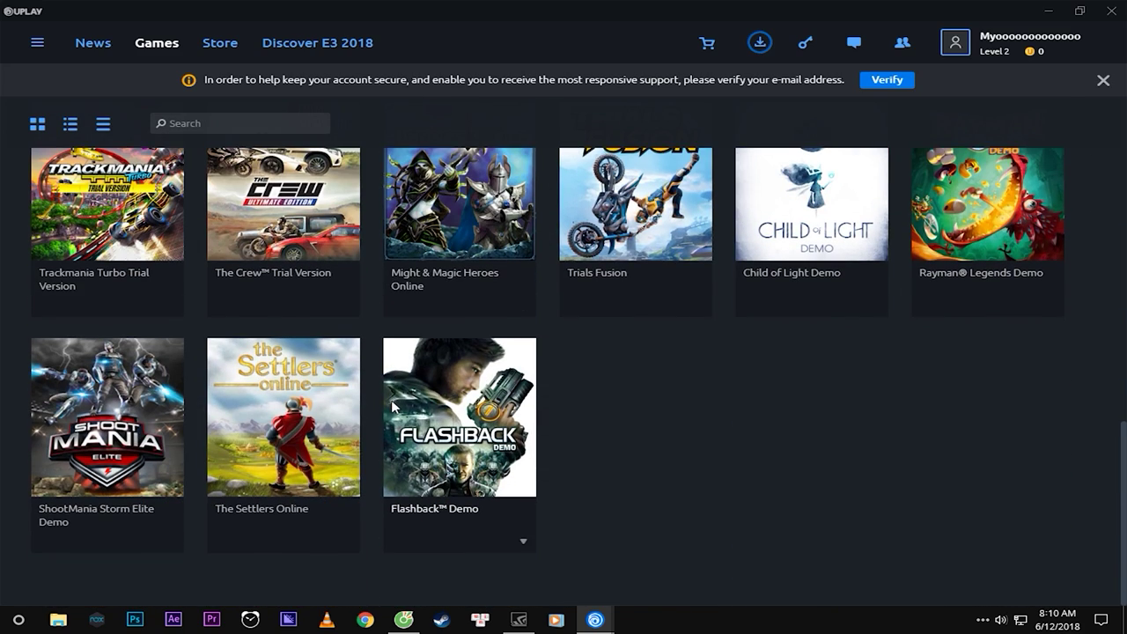
scroll(393, 406, up, 10)
scroll(397, 421, down, 10)
scroll(349, 393, up, 8)
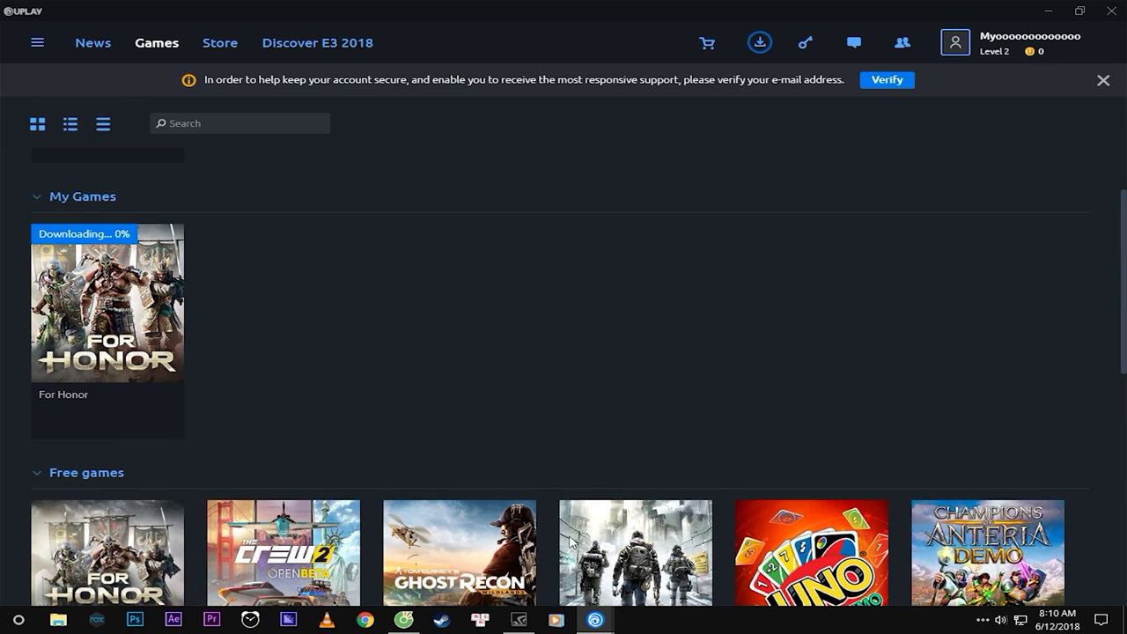
mouse_move(595, 620)
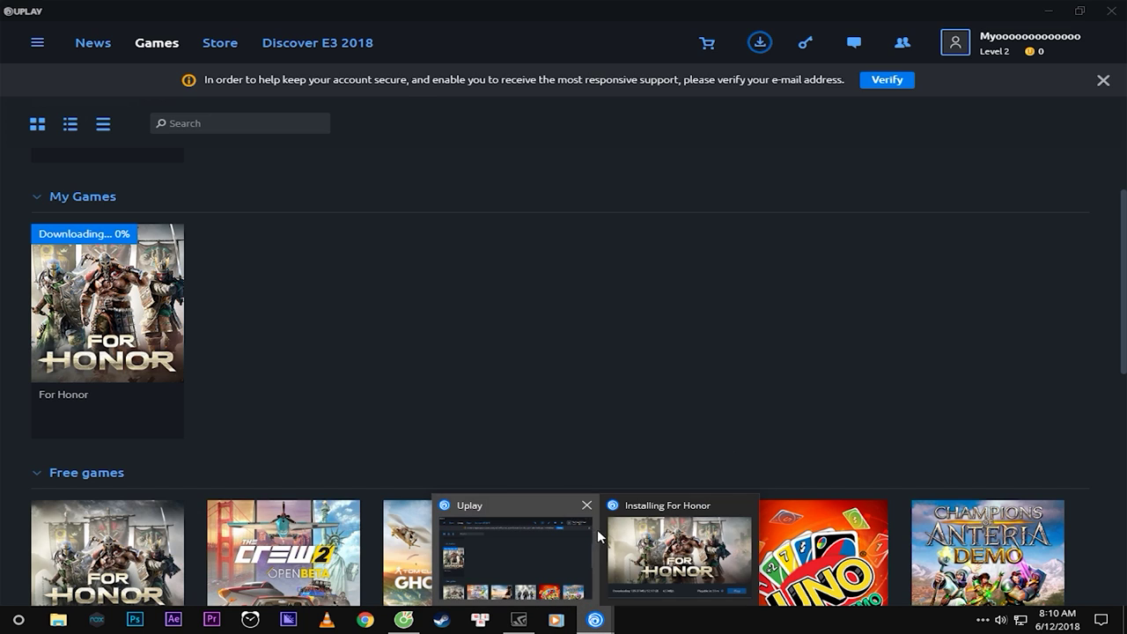
click(690, 519)
drag(609, 226, 507, 184)
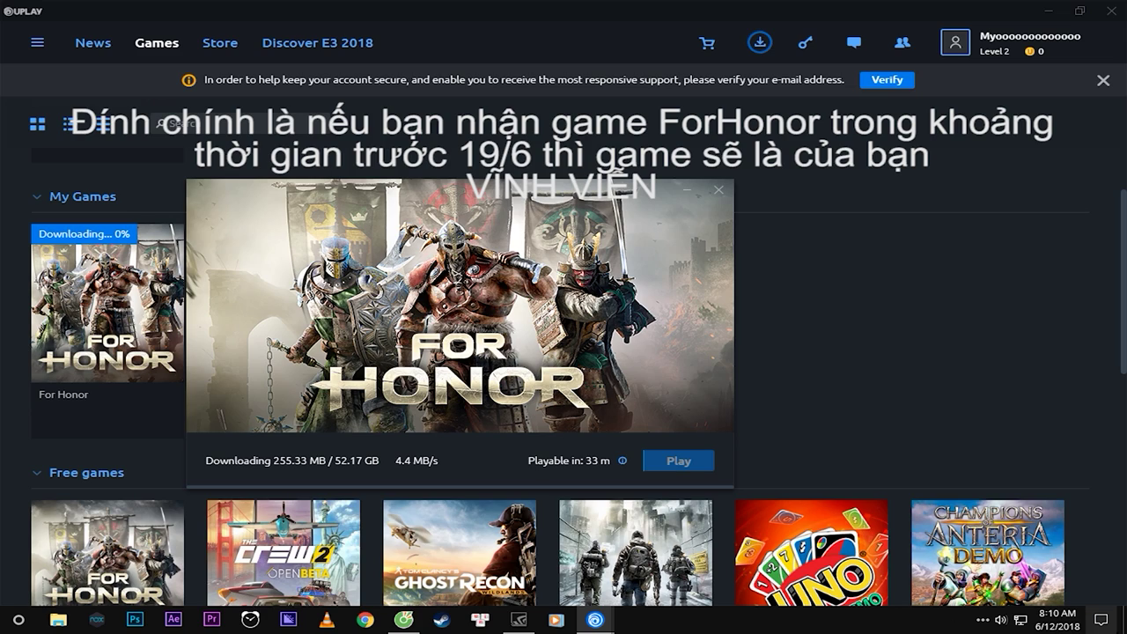
Close the For Honor download pop-up to show the Games library with For Honor under My Games.
mouse_move(1045, 627)
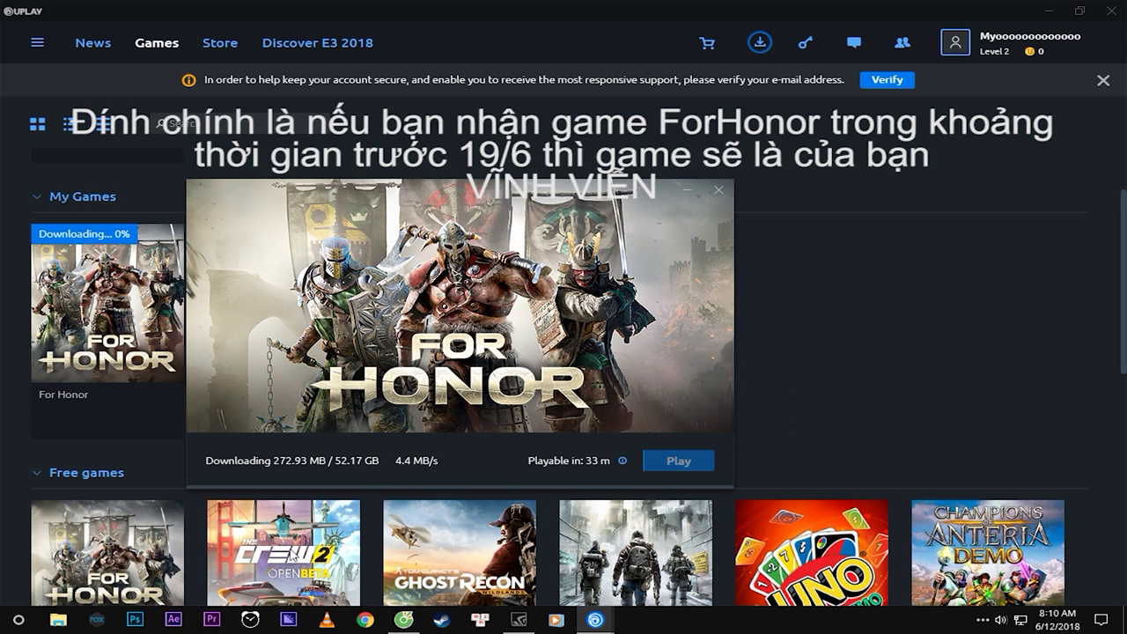
scroll(301, 586, down, 3)
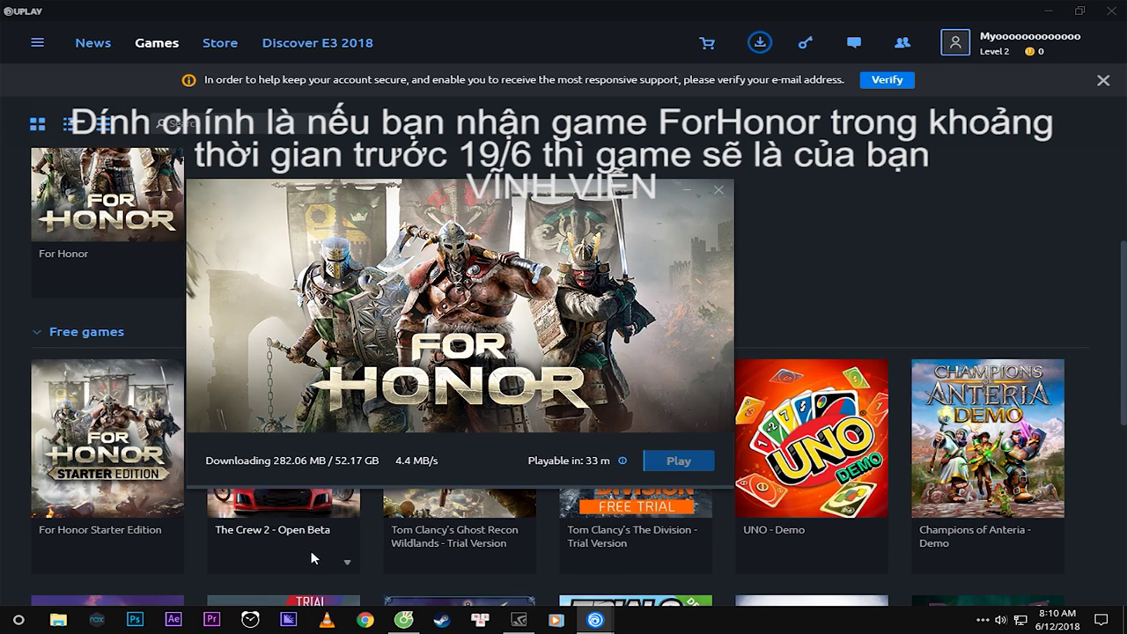
scroll(310, 550, up, 2)
scroll(309, 550, down, 2)
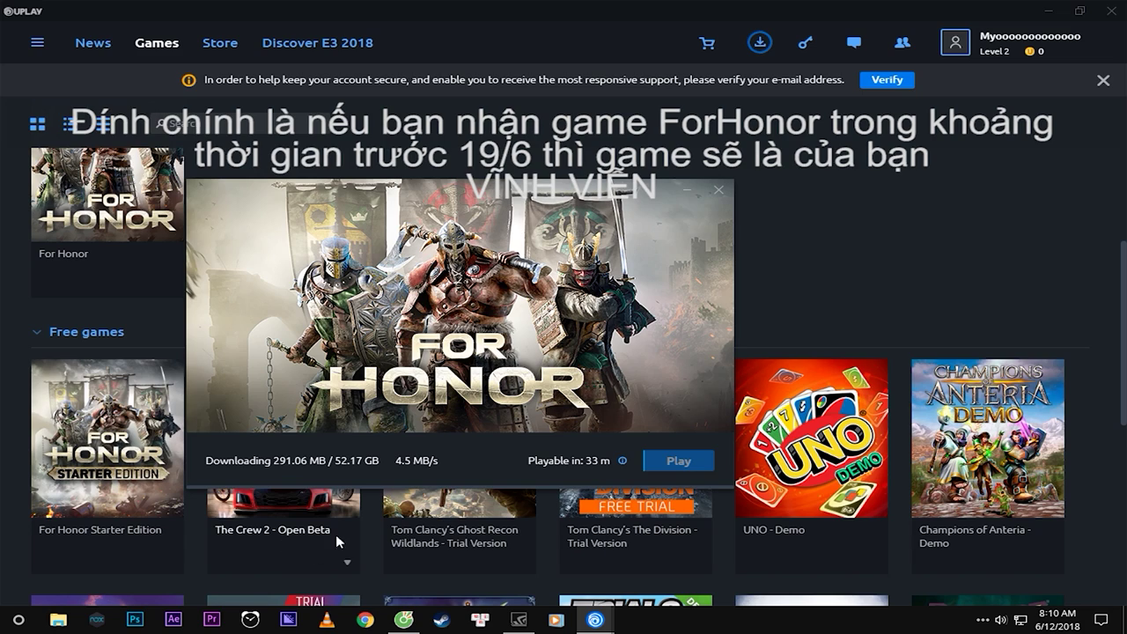
click(687, 190)
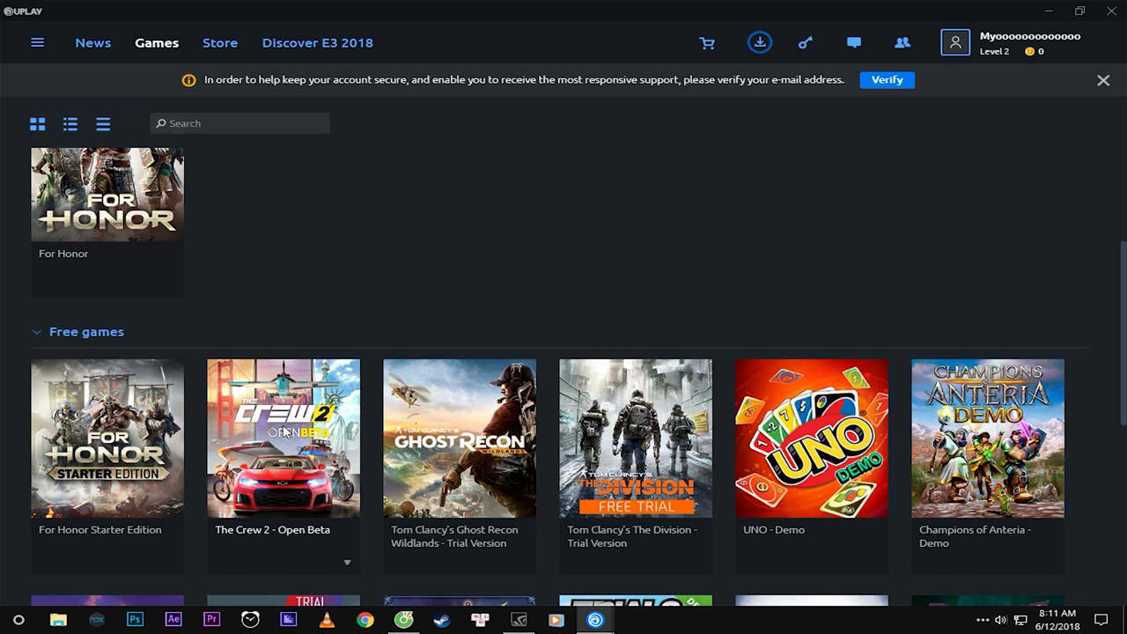
scroll(284, 429, down, 5)
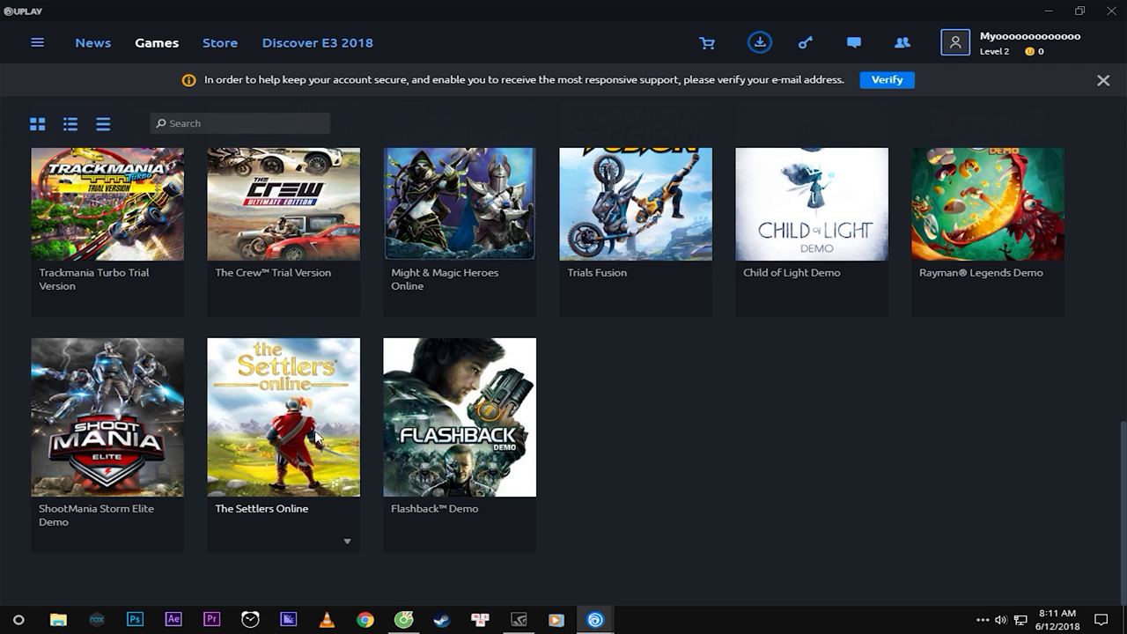
scroll(319, 440, up, 3)
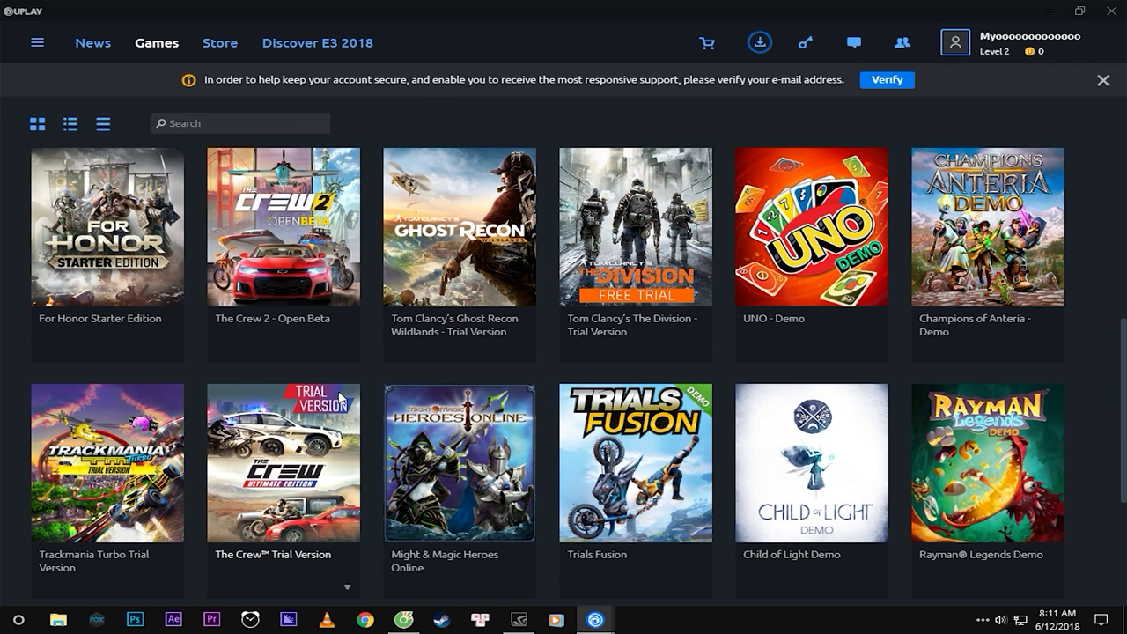
scroll(340, 398, up, 6)
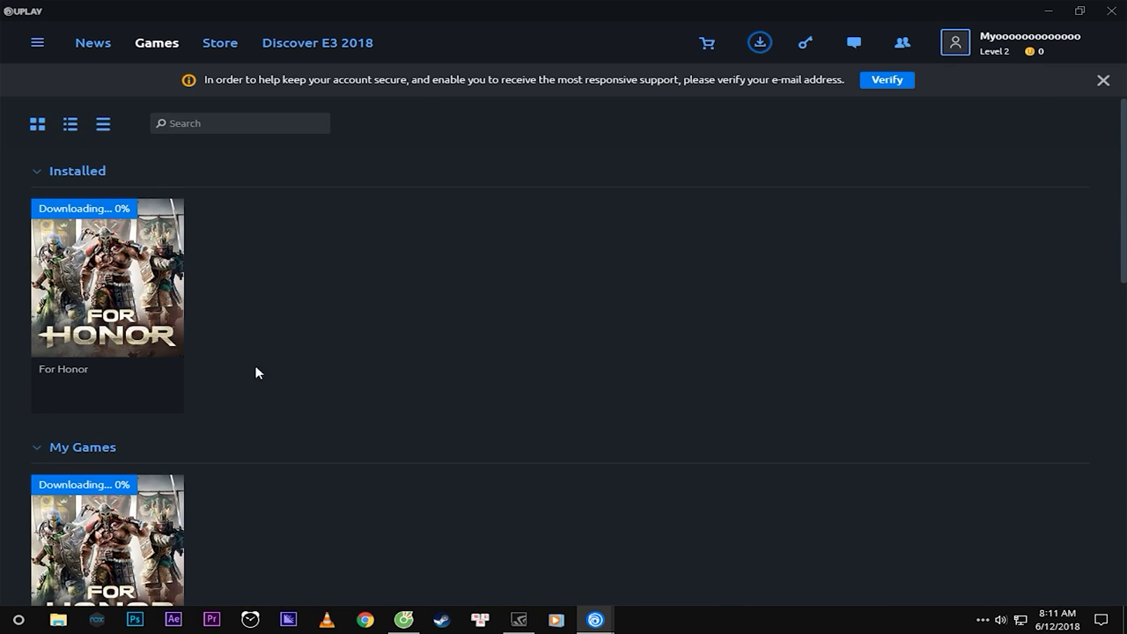
scroll(665, 348, down, 10)
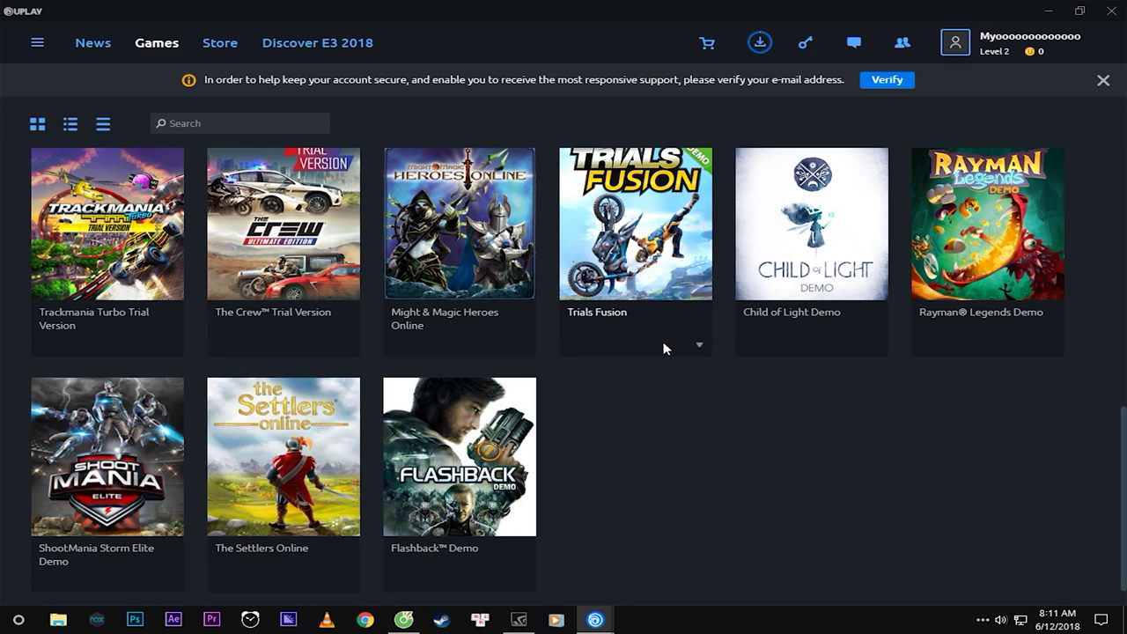
Close Uplay to the system tray, dismissing the close-behaviour prompt, then refresh the desktop.
click(1109, 10)
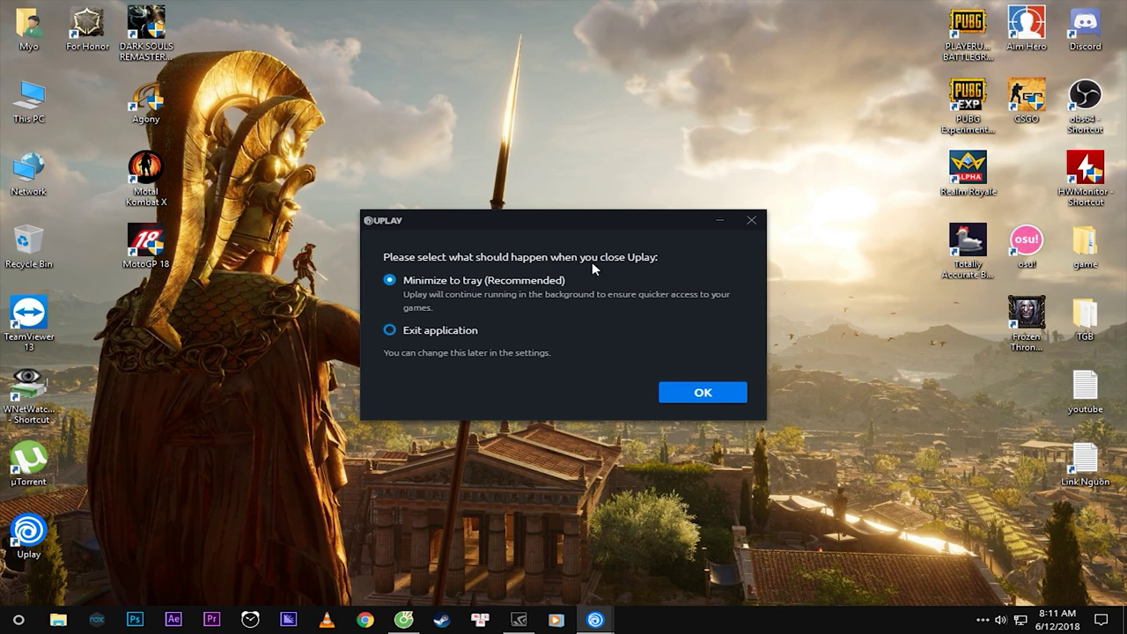
click(750, 220)
right_click(370, 231)
click(401, 276)
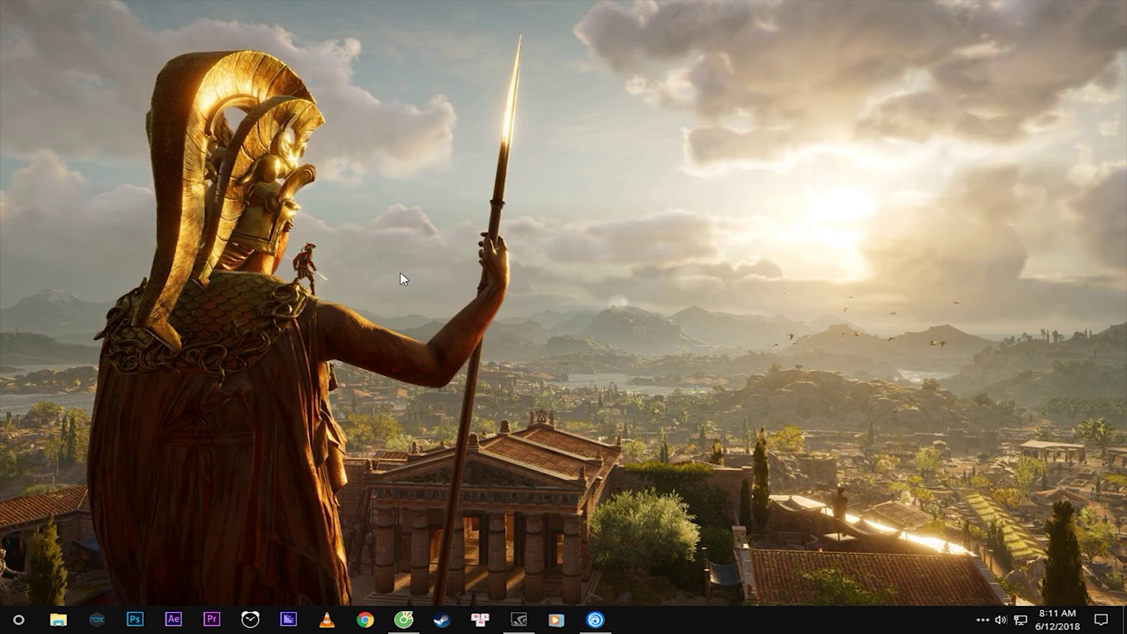